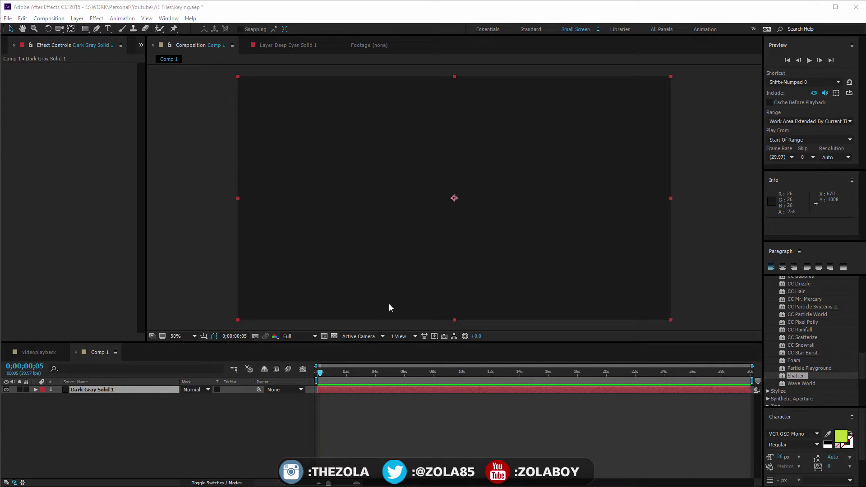
Find CC Rainfall among the Simulation effects, apply it to the Dark Gray Solid 1 layer and preview the rain
{"action": "scroll", "coordinate": [864, 359], "scroll_direction": "up", "scroll_amount": 1}
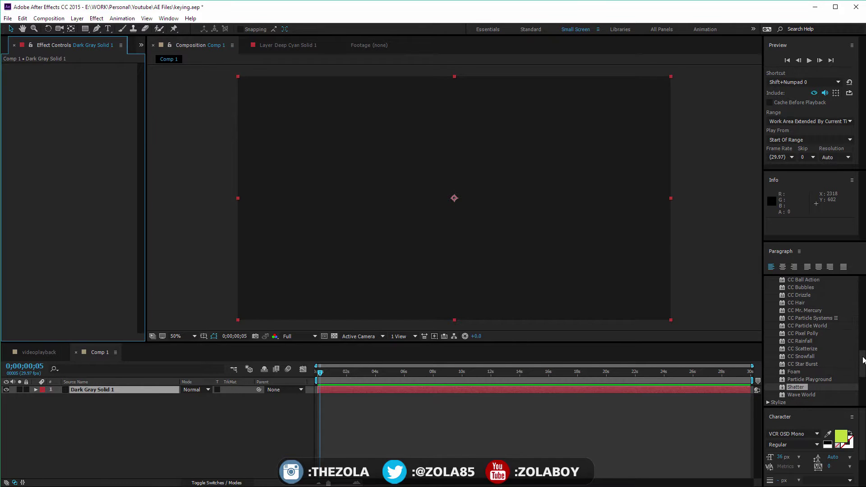
{"action": "scroll", "coordinate": [863, 360], "scroll_direction": "up", "scroll_amount": 1}
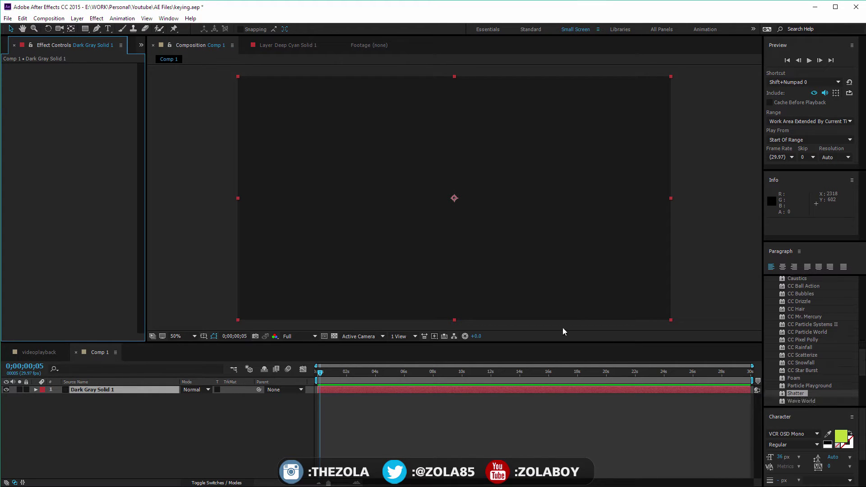
{"action": "scroll", "coordinate": [862, 353], "scroll_direction": "up", "scroll_amount": 1}
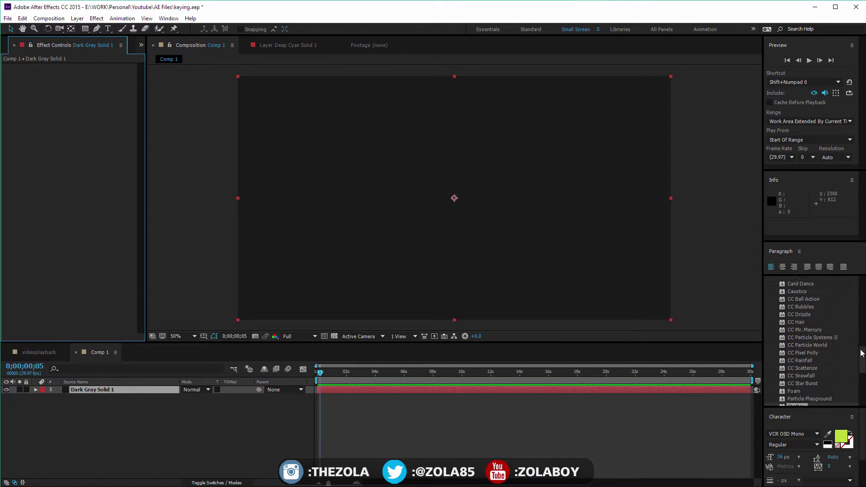
{"action": "left_click_drag", "start_coordinate": [863, 353], "coordinate": [863, 350]}
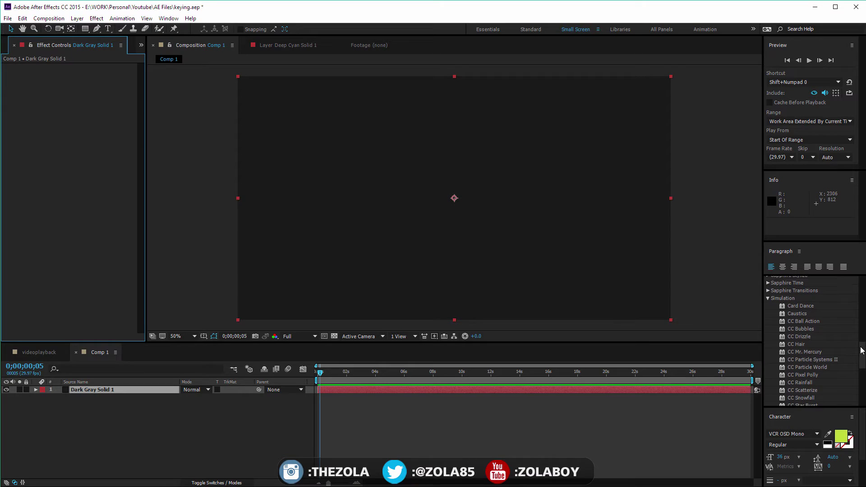
{"action": "left_click", "coordinate": [596, 419]}
{"action": "left_click_drag", "start_coordinate": [864, 349], "coordinate": [864, 351]}
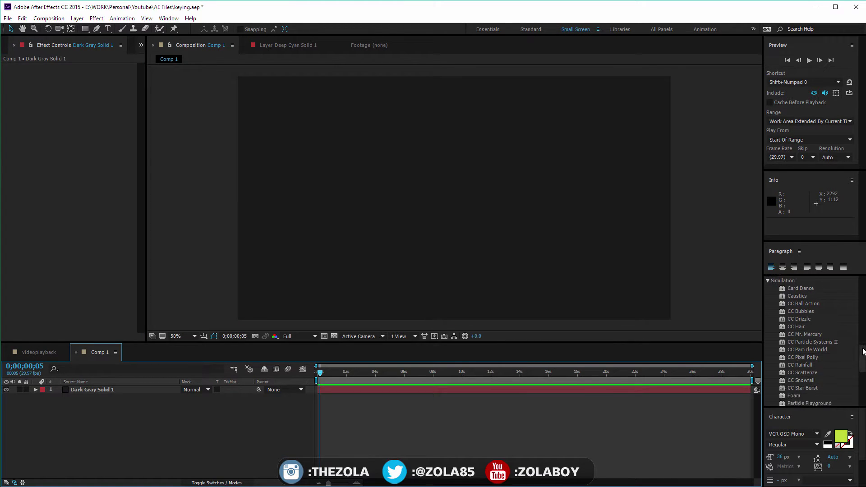
{"action": "scroll", "coordinate": [830, 368], "scroll_direction": "down", "scroll_amount": 2}
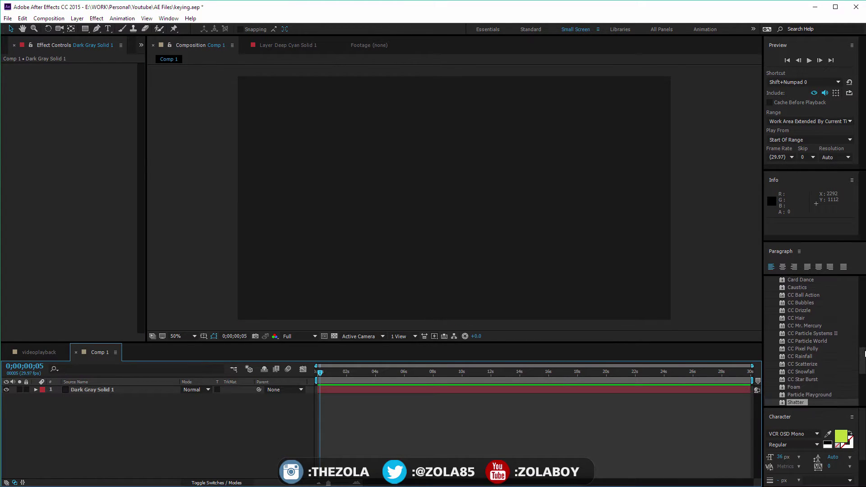
{"action": "left_click", "coordinate": [805, 354]}
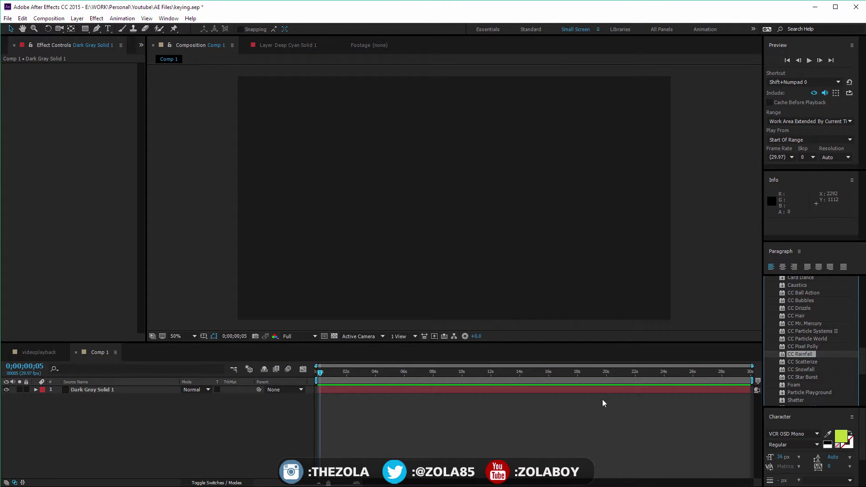
{"action": "left_click_drag", "start_coordinate": [793, 353], "coordinate": [614, 393]}
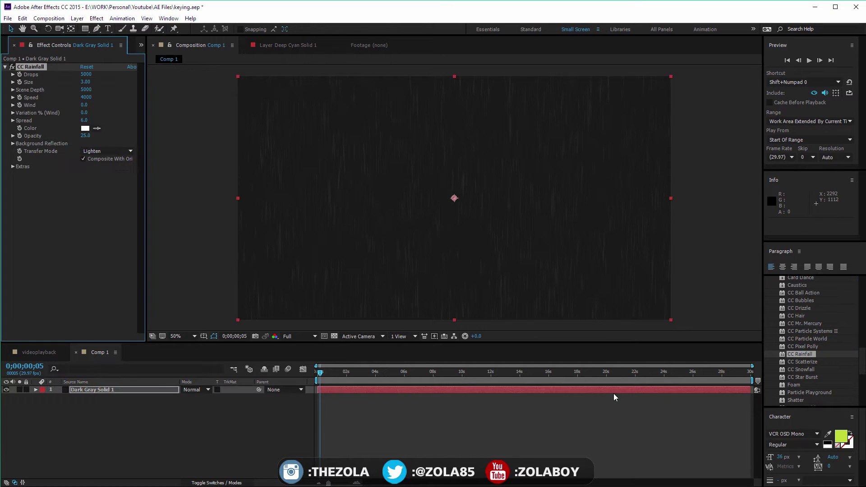
{"action": "left_click", "coordinate": [637, 395]}
{"action": "key", "text": "space"}
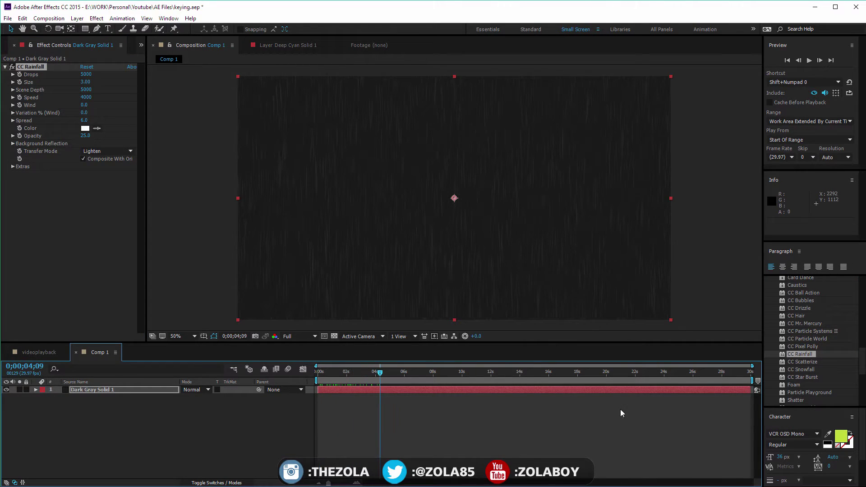
Set the CC Rainfall Opacity to 79 and turn off its compositing with the original layer
{"action": "left_click_drag", "start_coordinate": [84, 135], "coordinate": [95, 135]}
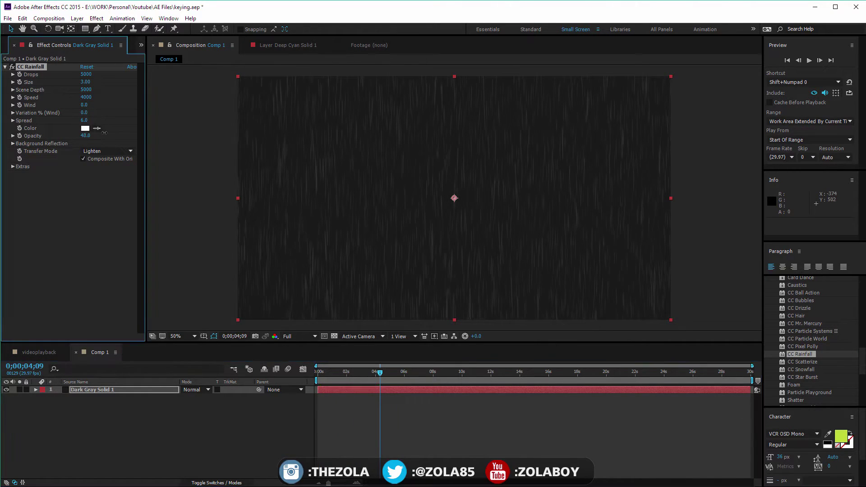
{"action": "left_click_drag", "start_coordinate": [176, 124], "coordinate": [155, 129]}
{"action": "left_click", "coordinate": [99, 150]}
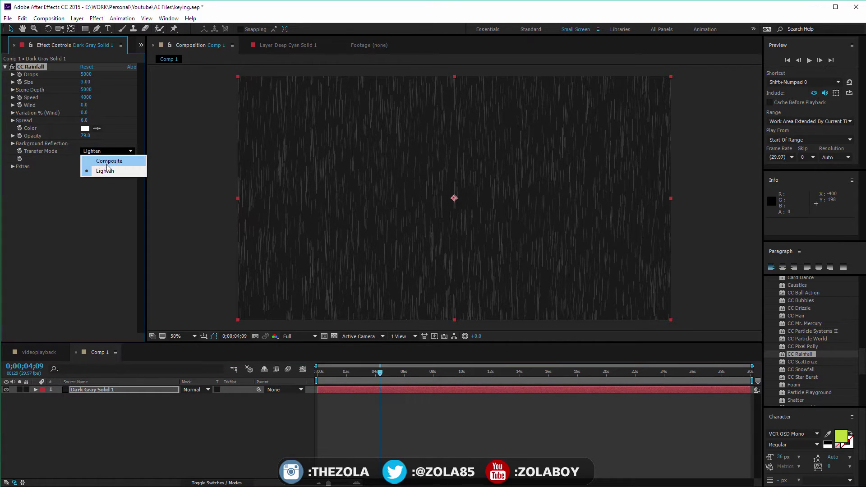
{"action": "left_click", "coordinate": [110, 132]}
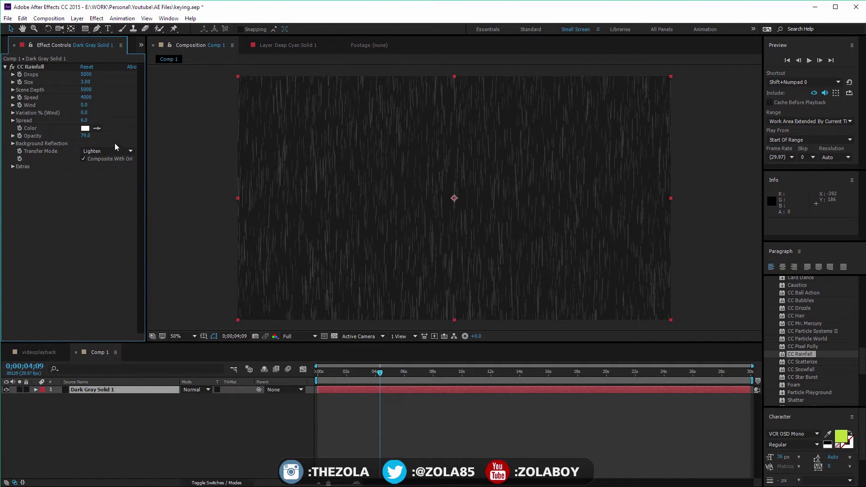
{"action": "left_click", "coordinate": [83, 159]}
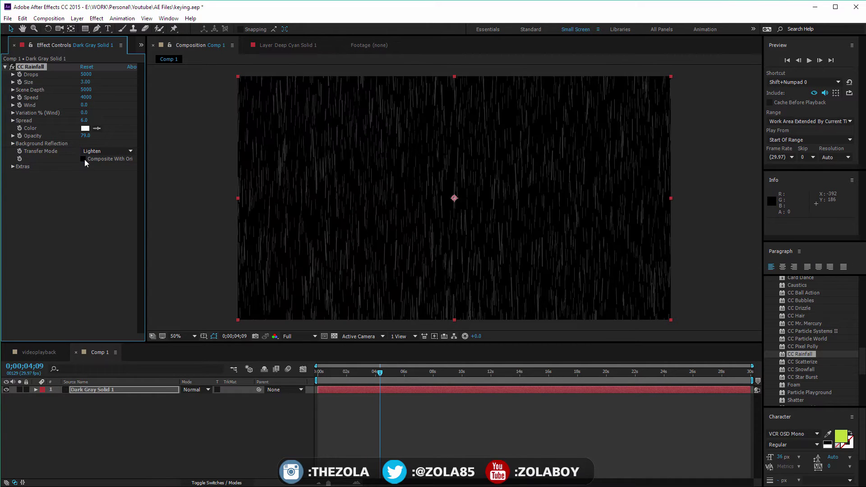
{"action": "left_click", "coordinate": [335, 336]}
{"action": "left_click", "coordinate": [334, 336]}
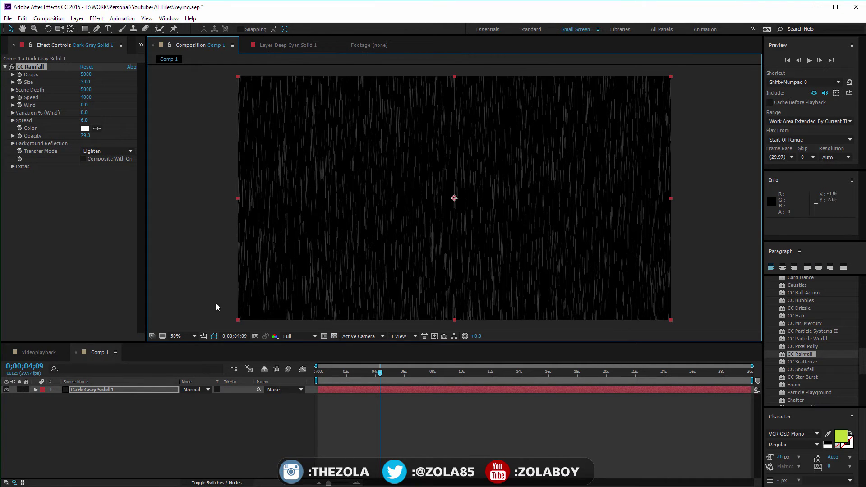
Set the rainfall's Scene Depth to 10000 and scrub through the timeline to check the rain
{"action": "left_click_drag", "start_coordinate": [324, 373], "coordinate": [401, 380]}
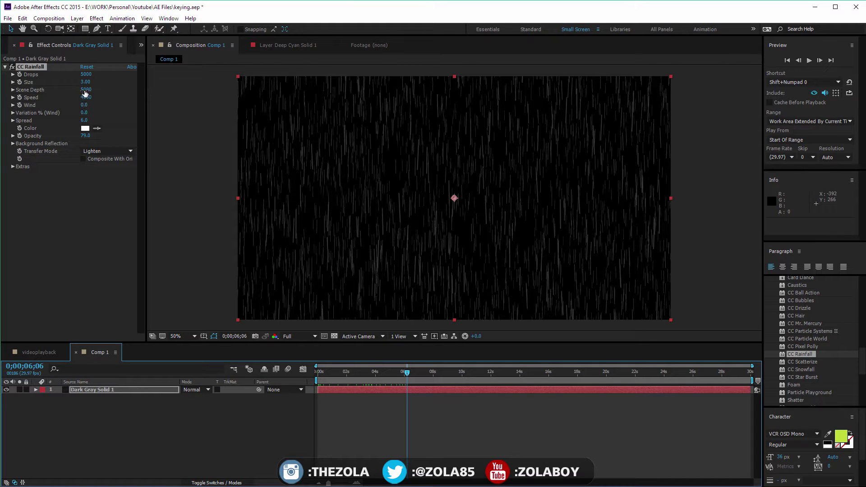
{"action": "left_click", "coordinate": [13, 90]}
{"action": "left_click_drag", "start_coordinate": [71, 103], "coordinate": [147, 104]}
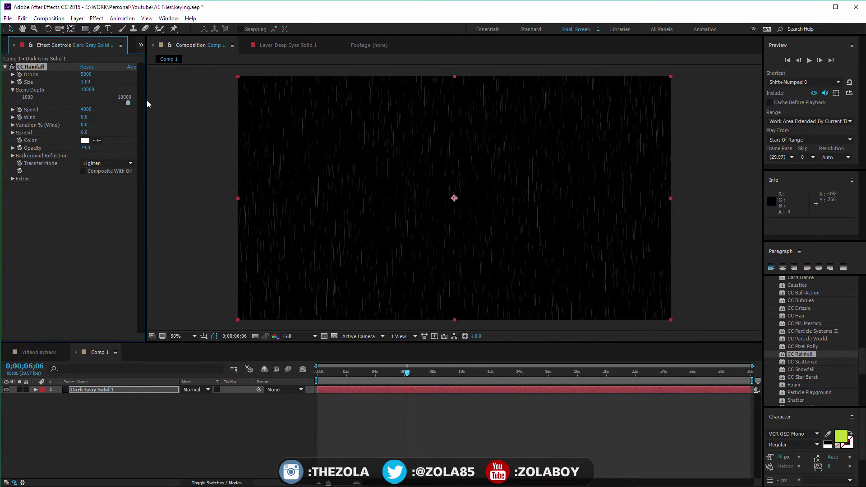
{"action": "left_click_drag", "start_coordinate": [321, 374], "coordinate": [341, 373]}
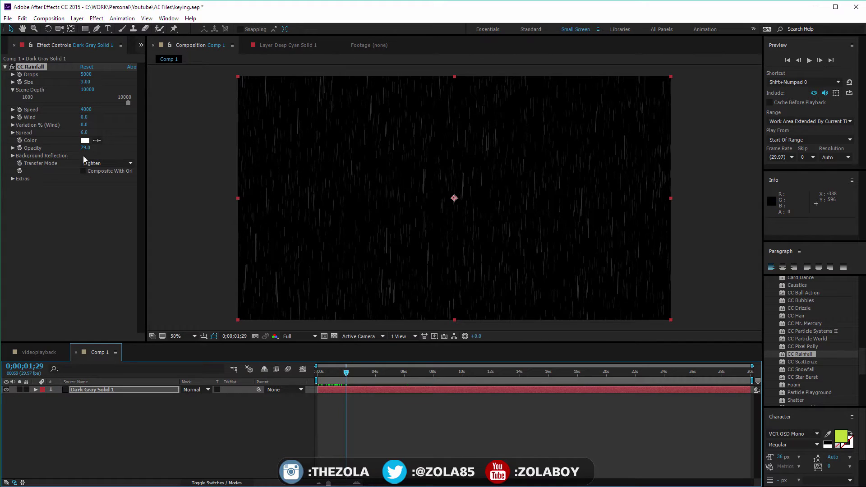
Keep the rainfall's Appearance at Soft Solid, set its Ground Level % to 17 and preview the animation
{"action": "left_click", "coordinate": [13, 156]}
{"action": "left_click", "coordinate": [14, 203]}
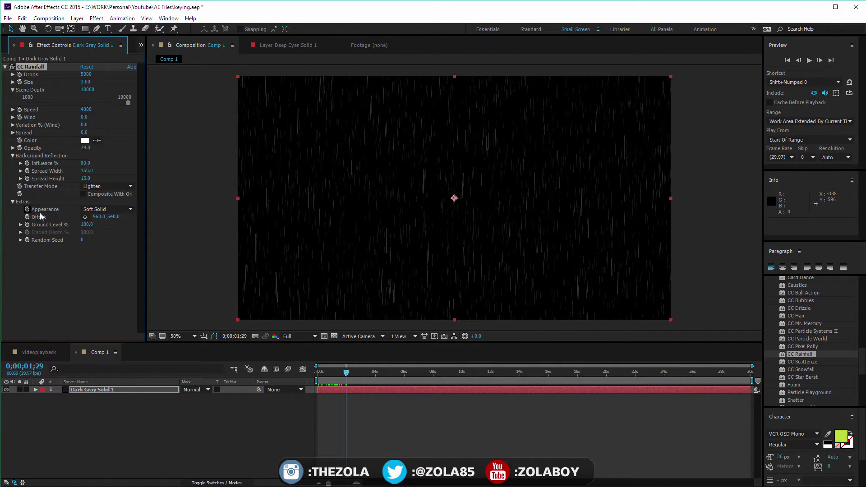
{"action": "left_click", "coordinate": [130, 209]}
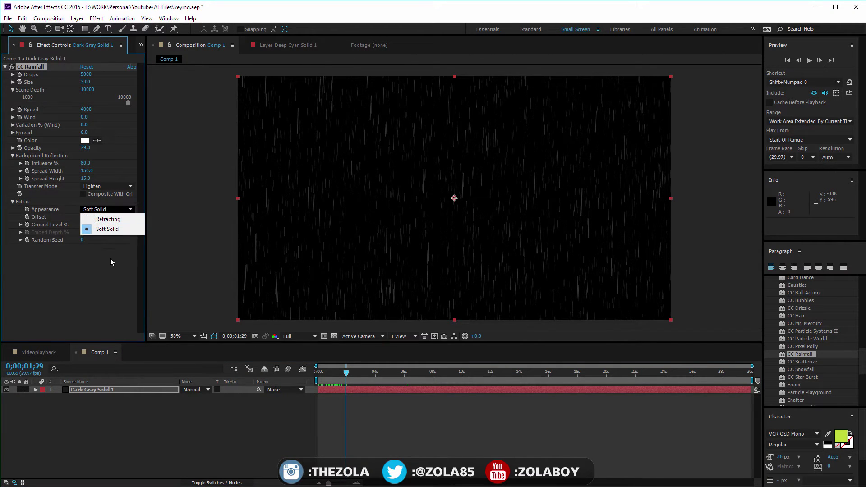
{"action": "left_click", "coordinate": [95, 229]}
{"action": "left_click_drag", "start_coordinate": [85, 225], "coordinate": [74, 224]}
{"action": "left_click", "coordinate": [334, 363]}
{"action": "key", "text": "space"}
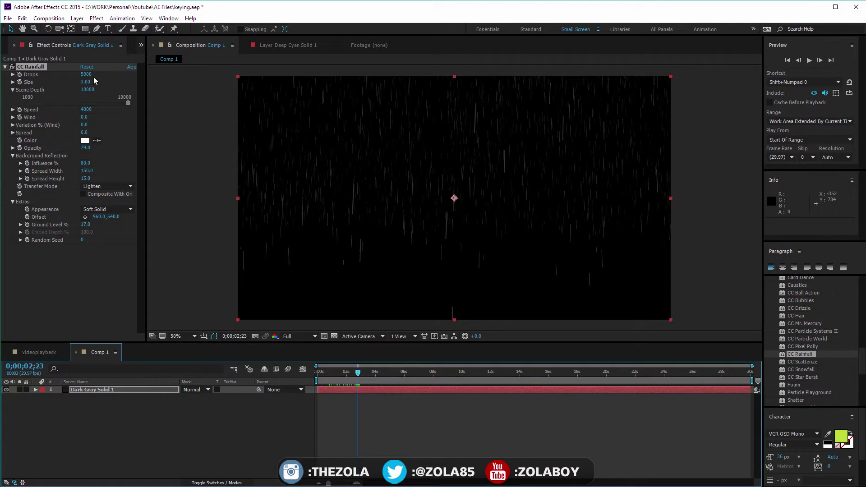
Set the rainfall's Drops to 1700, Size to 2.74, Variation % (Wind) to 2 and Spread to 15
{"action": "left_click_drag", "start_coordinate": [90, 75], "coordinate": [81, 94]}
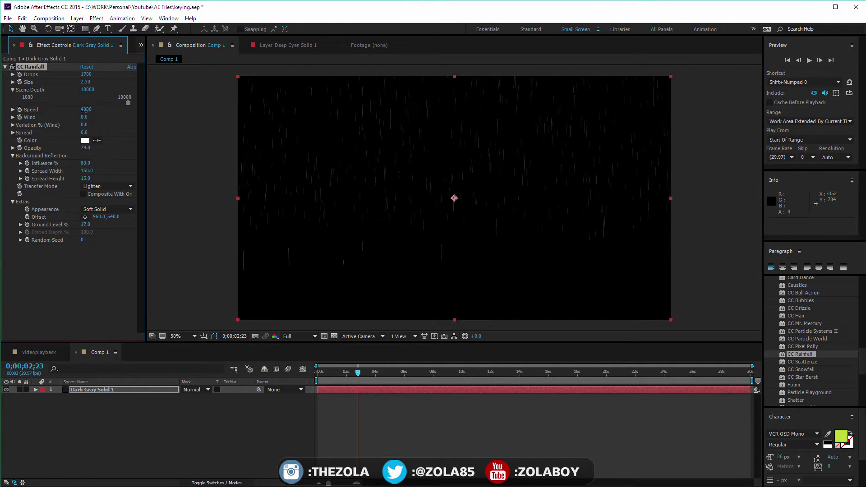
{"action": "left_click_drag", "start_coordinate": [84, 125], "coordinate": [124, 132]}
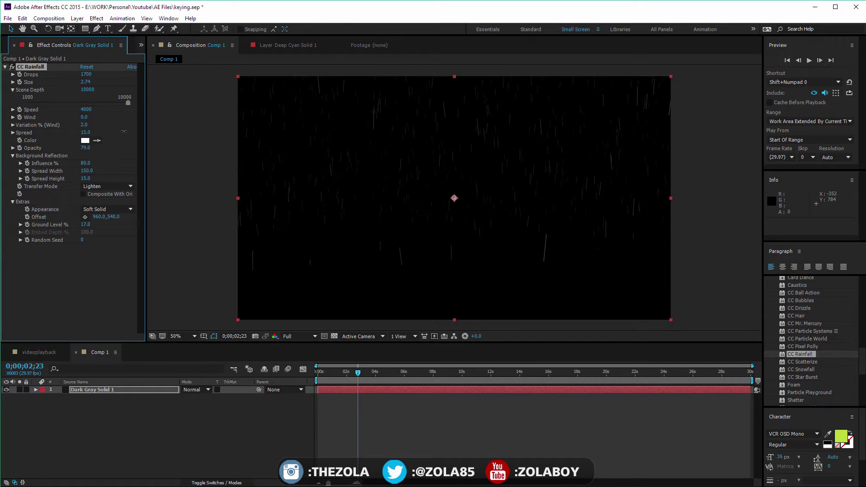
{"action": "left_click", "coordinate": [13, 148]}
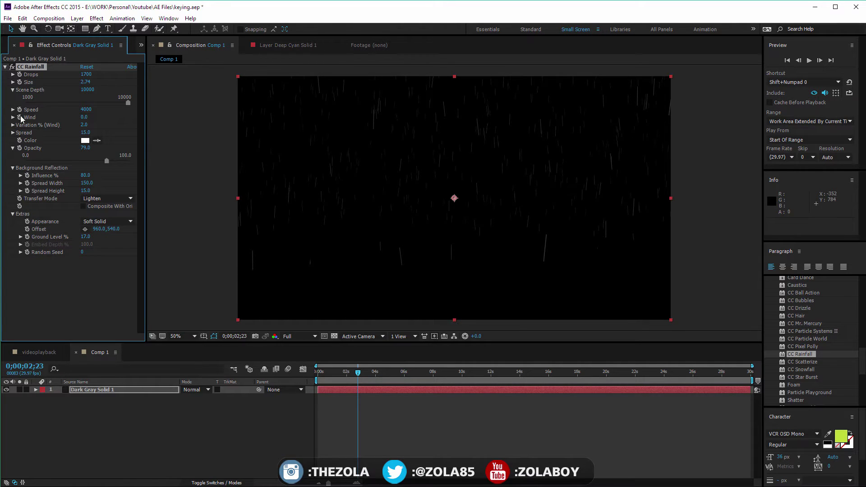
Set the rainfall's Wind to 2420, check the slanted rain over time, and remove the CC Rainfall effect
{"action": "left_click_drag", "start_coordinate": [84, 117], "coordinate": [230, 197]}
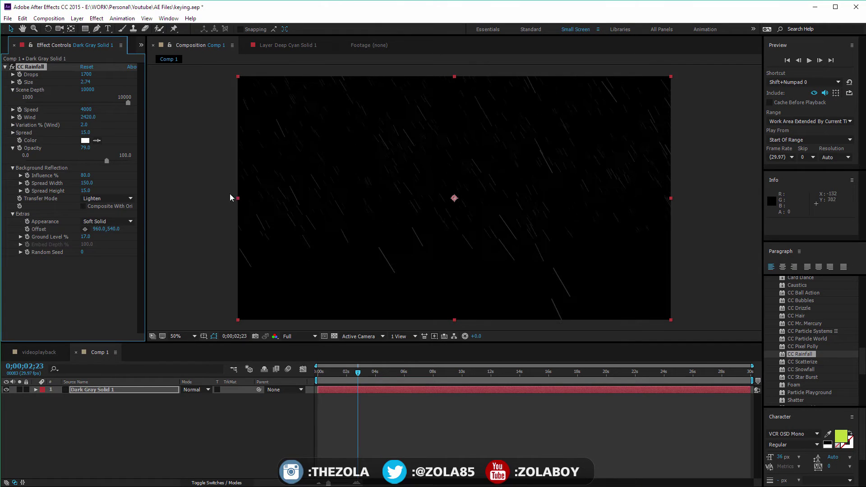
{"action": "left_click_drag", "start_coordinate": [331, 371], "coordinate": [430, 375]}
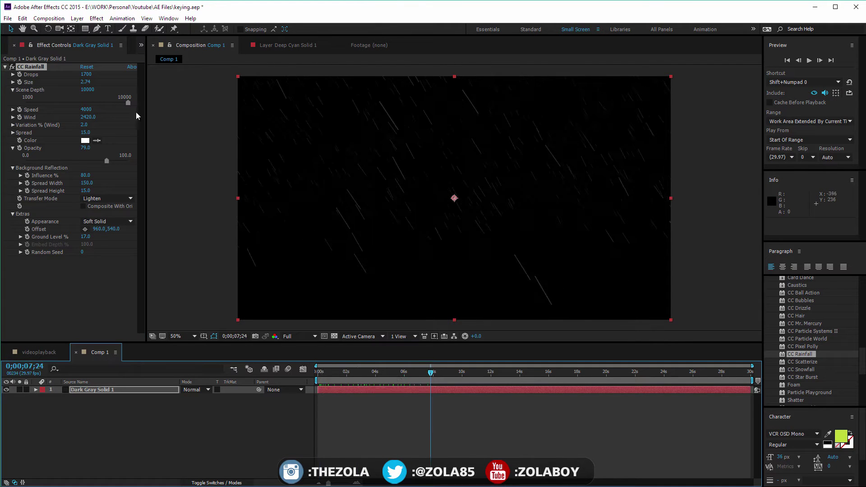
{"action": "key", "text": "Delete"}
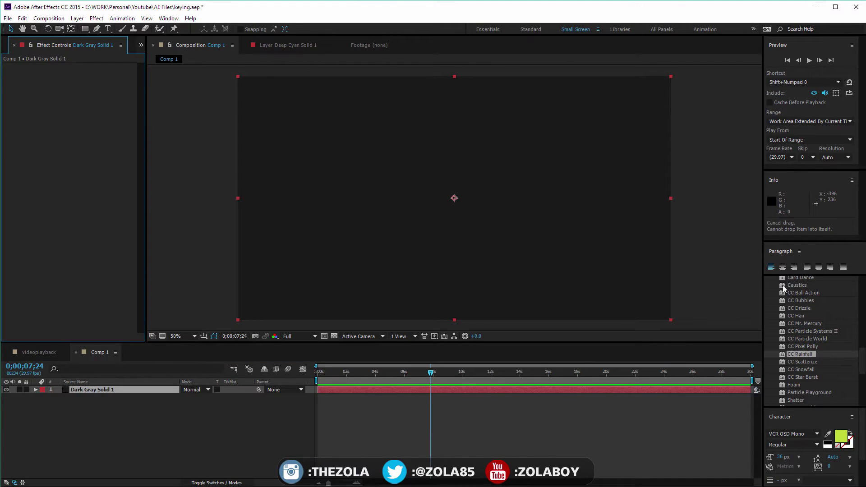
Apply the CC Snowfall effect to the Dark Gray Solid 1 layer and check an earlier frame, keeping Transfer Mode at Lighten
{"action": "double_click", "coordinate": [806, 370]}
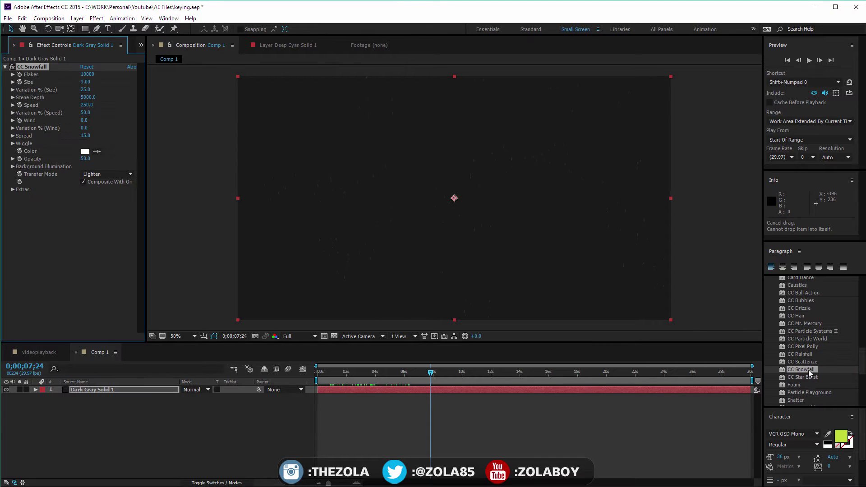
{"action": "mouse_move", "coordinate": [341, 372]}
{"action": "left_mouse_down"}
{"action": "mouse_move", "coordinate": [323, 372]}
{"action": "mouse_move", "coordinate": [340, 372]}
{"action": "left_mouse_up"}
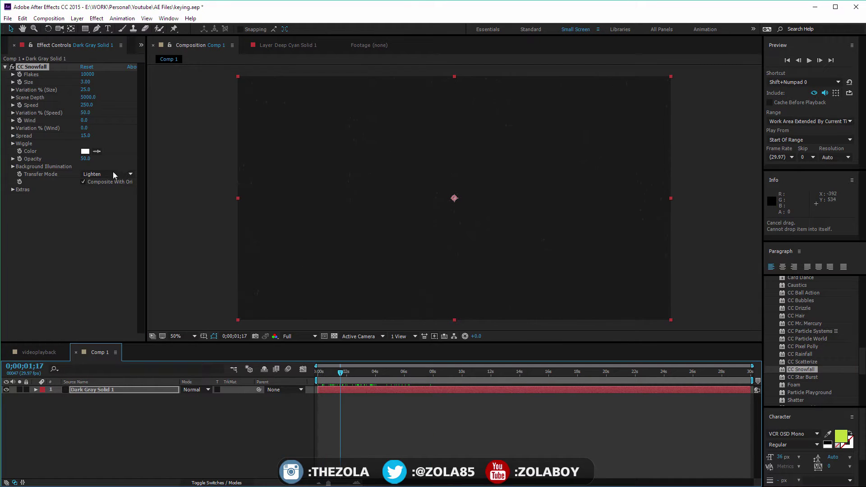
{"action": "left_click", "coordinate": [112, 173]}
{"action": "left_click", "coordinate": [103, 165]}
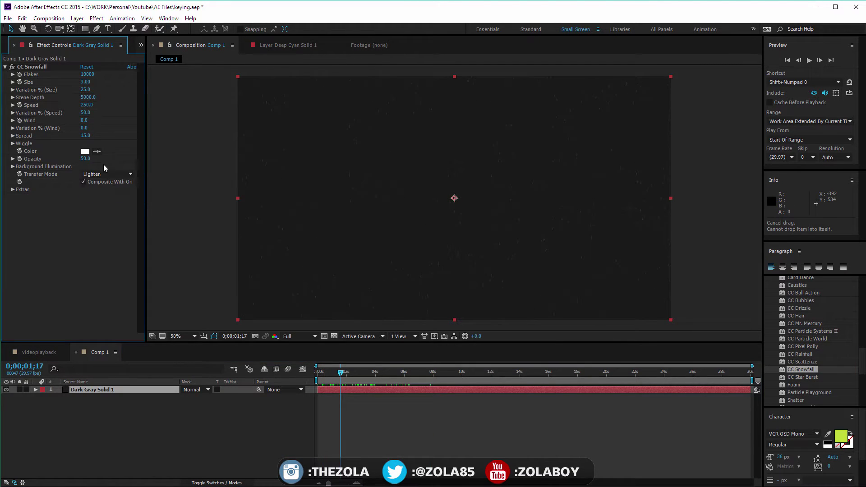
Turn off the snowfall's compositing with the original layer, and set Flakes to 20800 and Size to 3.73
{"action": "left_click", "coordinate": [83, 182]}
{"action": "left_click_drag", "start_coordinate": [340, 372], "coordinate": [427, 372]}
{"action": "left_click_drag", "start_coordinate": [88, 76], "coordinate": [122, 83]}
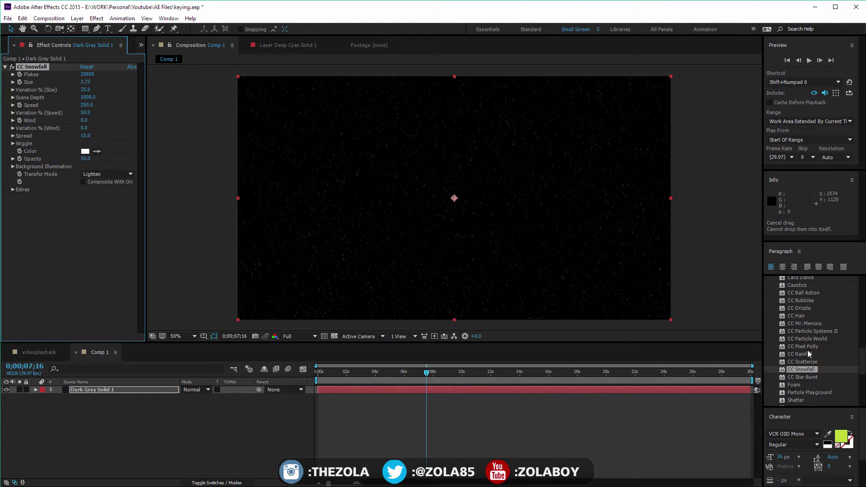
Add CC Rainfall to the solid alongside the snowfall, lower its Speed to 290 and preview the combination
{"action": "left_click_drag", "start_coordinate": [809, 354], "coordinate": [116, 390]}
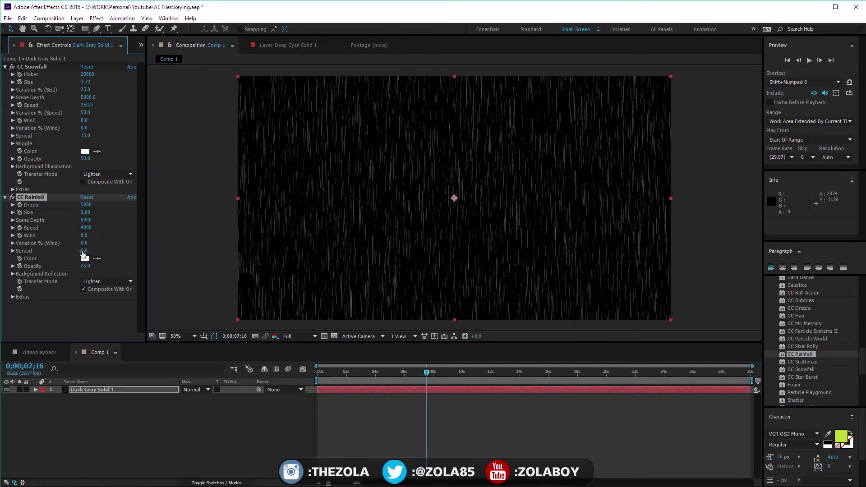
{"action": "left_click_drag", "start_coordinate": [86, 227], "coordinate": [43, 347]}
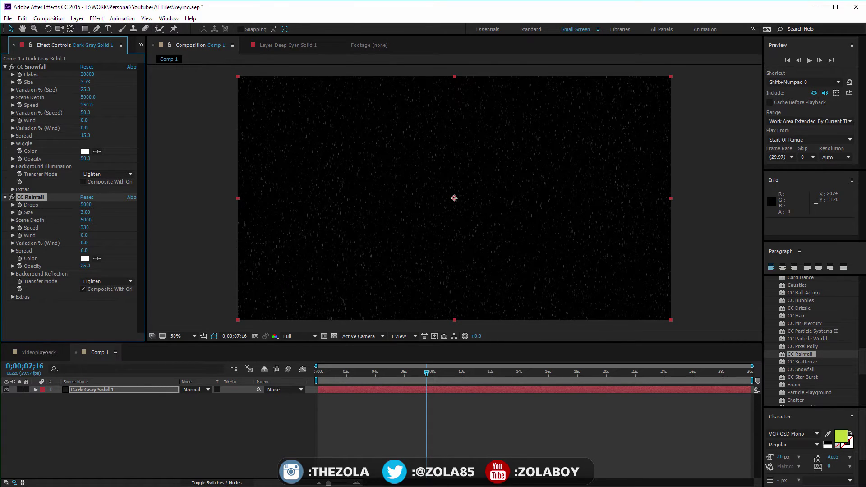
{"action": "left_click", "coordinate": [363, 374]}
{"action": "key", "text": "space"}
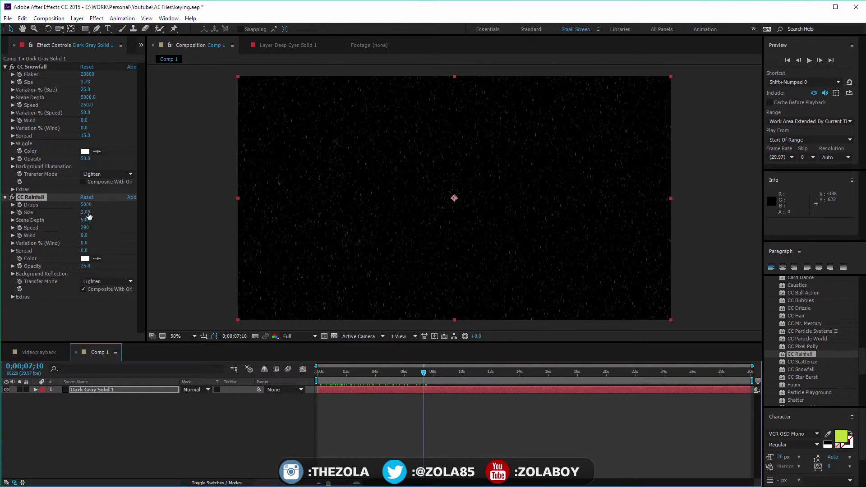
Set Scene Depth to 8320 for CC Rainfall and to 6680 for CC Snowfall
{"action": "left_click", "coordinate": [108, 226]}
{"action": "left_click_drag", "start_coordinate": [85, 219], "coordinate": [290, 211]}
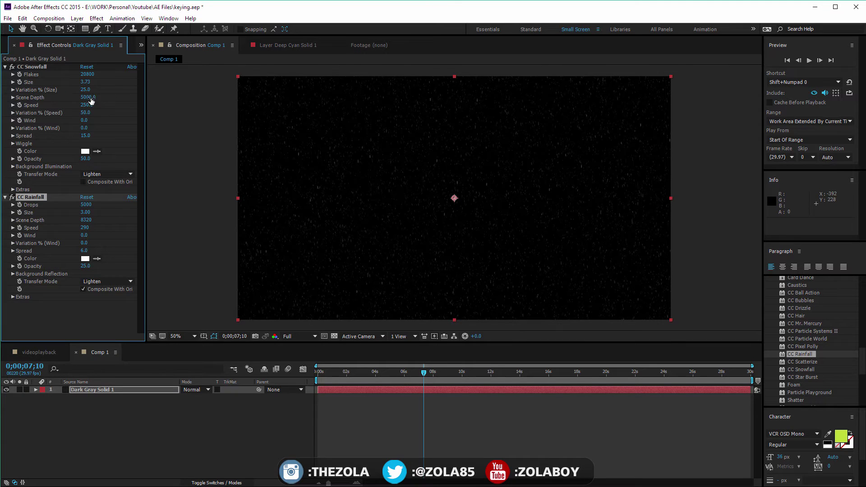
{"action": "left_click_drag", "start_coordinate": [89, 97], "coordinate": [140, 94]}
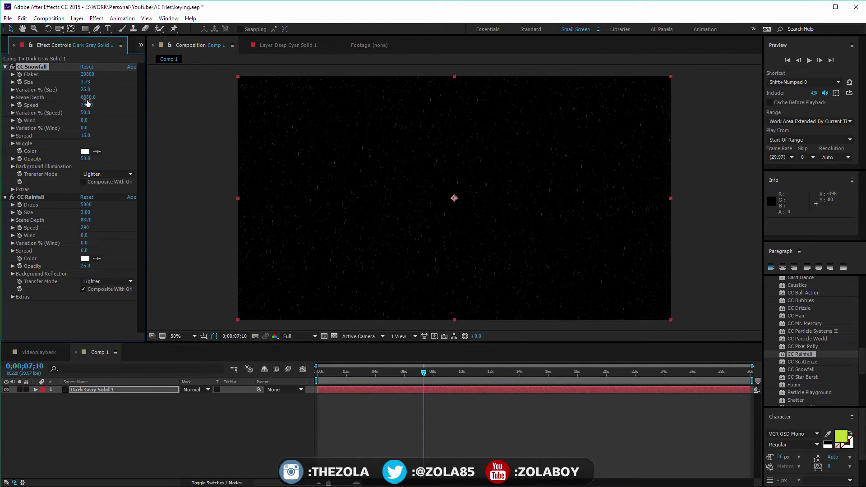
Duplicate the CC Snowfall effect, and set the copy's Flakes to 15300 and its size variation to 49
{"action": "mouse_move", "coordinate": [86, 89]}
{"action": "left_mouse_down"}
{"action": "mouse_move", "coordinate": [111, 90]}
{"action": "mouse_move", "coordinate": [98, 91]}
{"action": "left_mouse_up"}
{"action": "right_click", "coordinate": [37, 67]}
{"action": "left_click", "coordinate": [78, 57]}
{"action": "key", "text": "ctrl+d"}
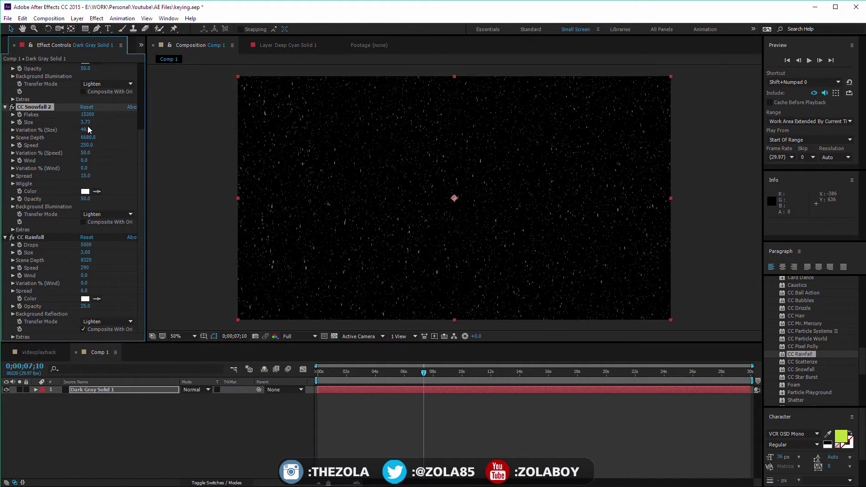
Set the Random Seed of the second snowfall to 130 and preview the denser mix from the start
{"action": "left_click", "coordinate": [13, 230]}
{"action": "left_click", "coordinate": [82, 261]}
{"action": "type", "text": "130"}
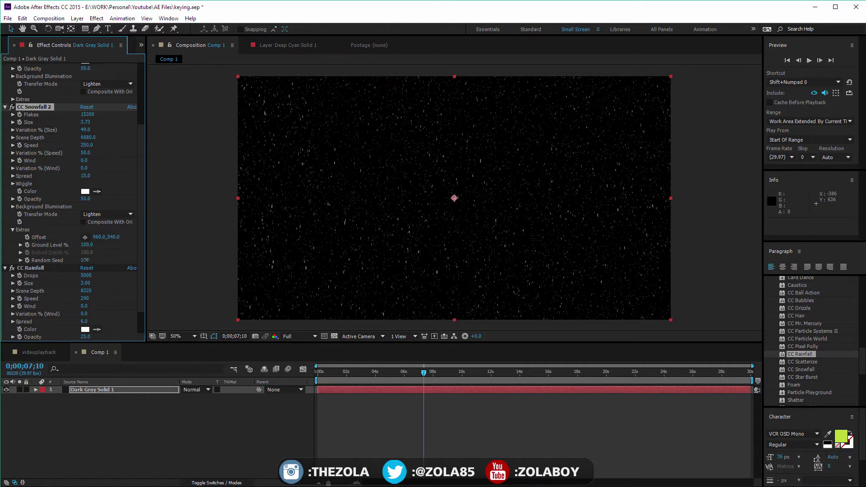
{"action": "key", "text": "Return"}
{"action": "left_click_drag", "start_coordinate": [322, 383], "coordinate": [391, 377]}
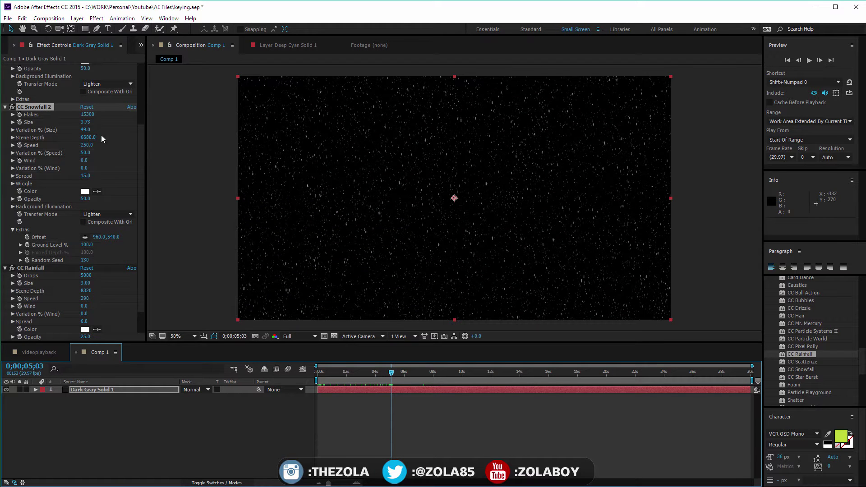
Set the second snowfall's Opacity to 38, Spread to 25.4 and Wind to 57, and scrub through the result
{"action": "left_click", "coordinate": [84, 198]}
{"action": "type", "text": "5"}
{"action": "key", "text": "Return"}
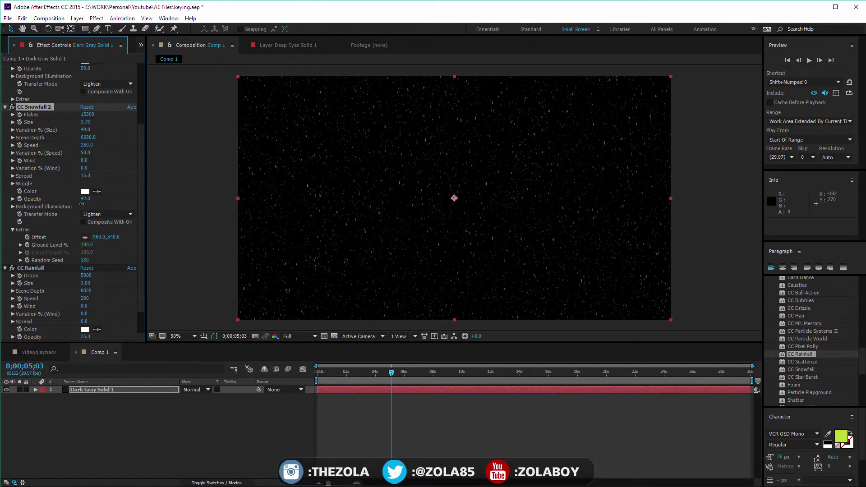
{"action": "left_click_drag", "start_coordinate": [85, 175], "coordinate": [97, 160]}
{"action": "left_click_drag", "start_coordinate": [315, 379], "coordinate": [485, 312]}
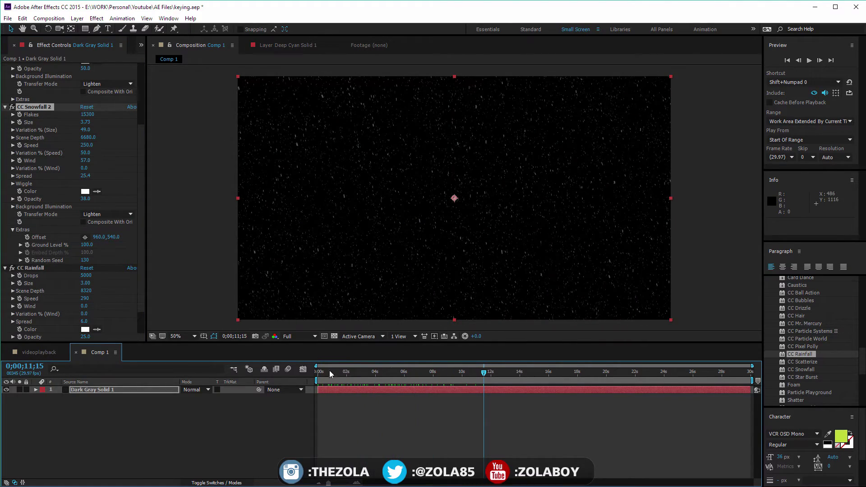
{"action": "left_click_drag", "start_coordinate": [318, 371], "coordinate": [502, 370]}
{"action": "left_click_drag", "start_coordinate": [319, 371], "coordinate": [440, 371]}
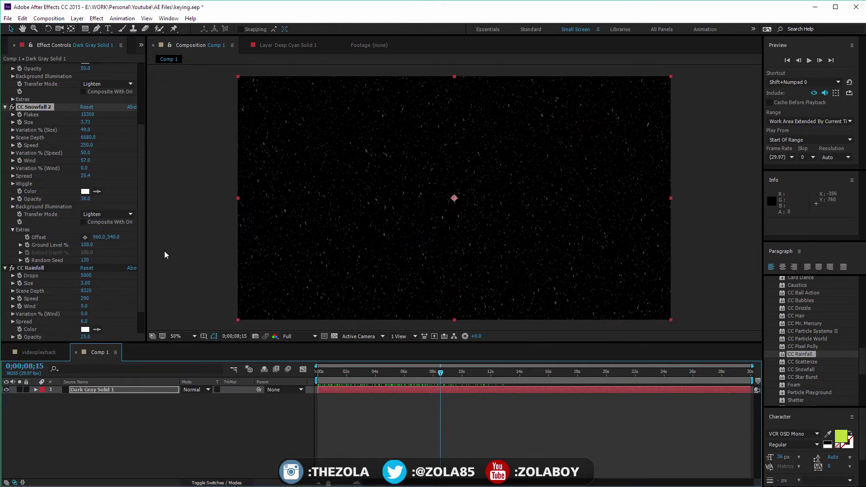
Collapse the settings of all three effects and play back the combined precipitation
{"action": "key", "text": "ctrl+a"}
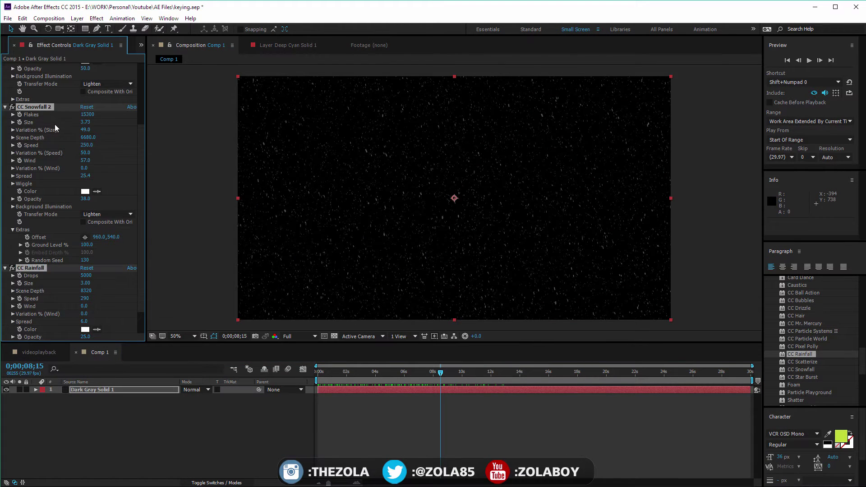
{"action": "key", "text": "ctrl+grave"}
{"action": "key", "text": "space"}
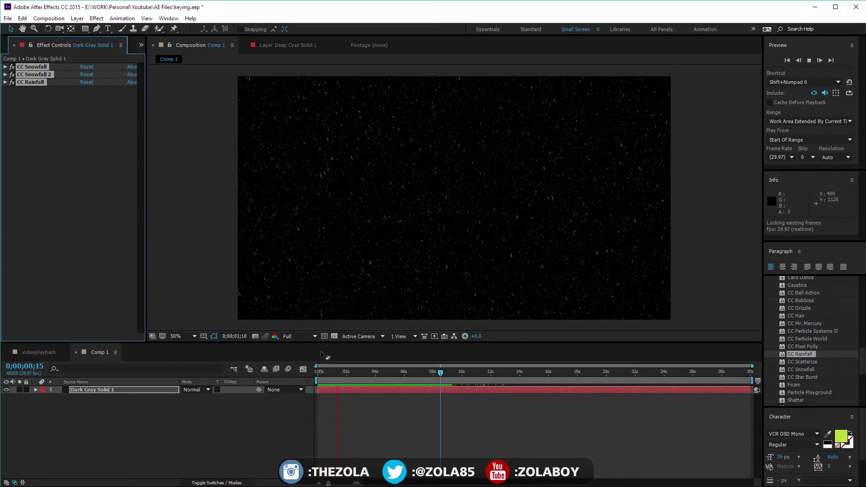
{"action": "key", "text": "space"}
Delete both CC Snowfall effects and CC Rainfall from the Dark Gray Solid 1 layer
{"action": "left_click", "coordinate": [71, 99]}
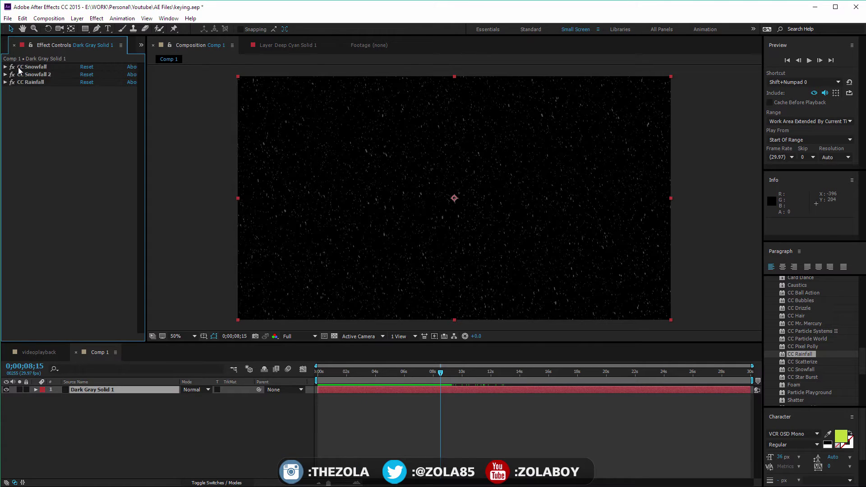
{"action": "left_click", "coordinate": [43, 69]}
{"action": "left_click", "coordinate": [37, 81], "text": "shift"}
{"action": "key", "text": "Delete"}
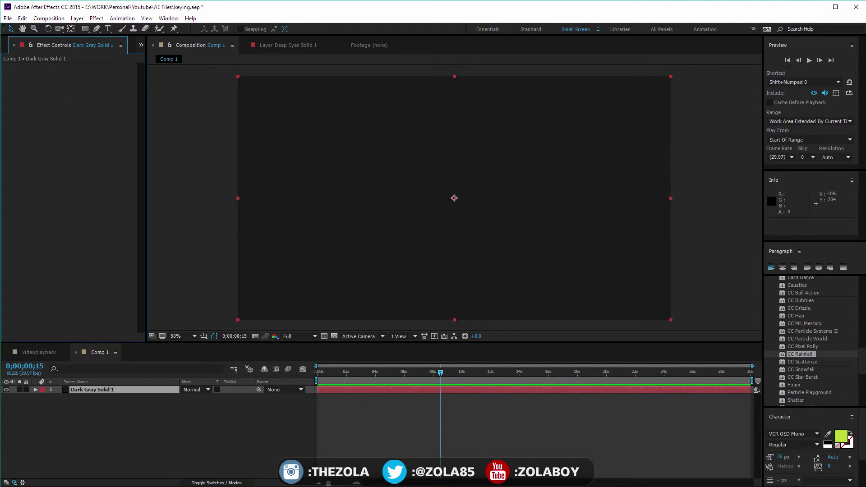
Apply CC Particle Systems II to the solid and scrub to about 4;22 to check the particles
{"action": "scroll", "coordinate": [812, 338], "scroll_direction": "up", "scroll_amount": 5}
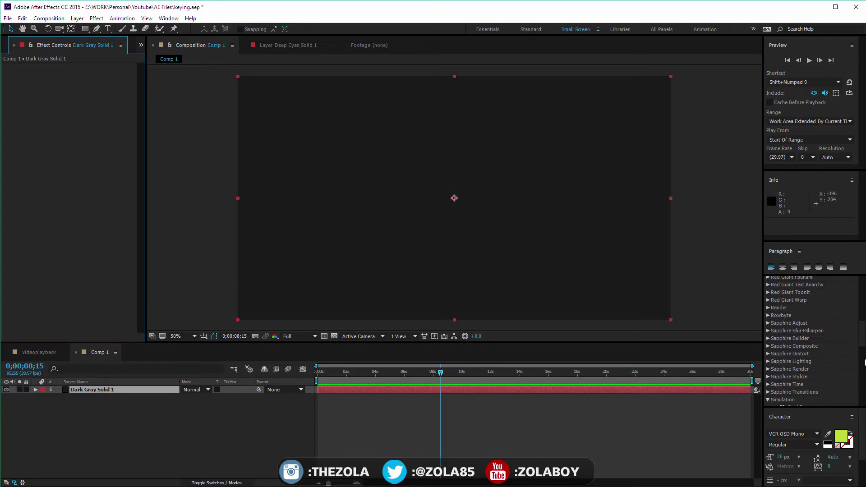
{"action": "scroll", "coordinate": [813, 339], "scroll_direction": "down", "scroll_amount": 6}
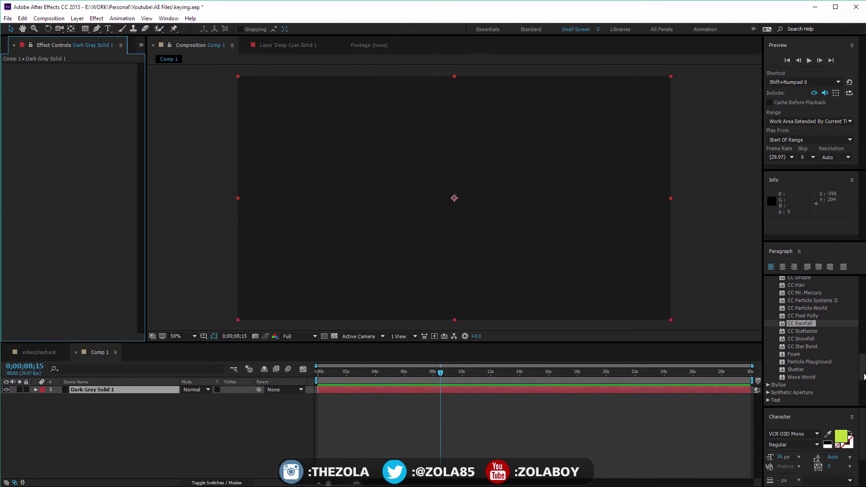
{"action": "left_click", "coordinate": [808, 301]}
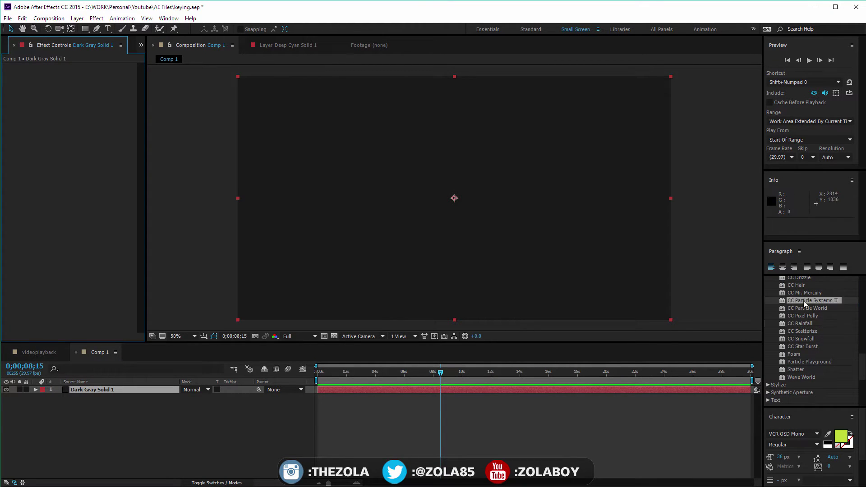
{"action": "left_click_drag", "start_coordinate": [810, 301], "coordinate": [386, 377]}
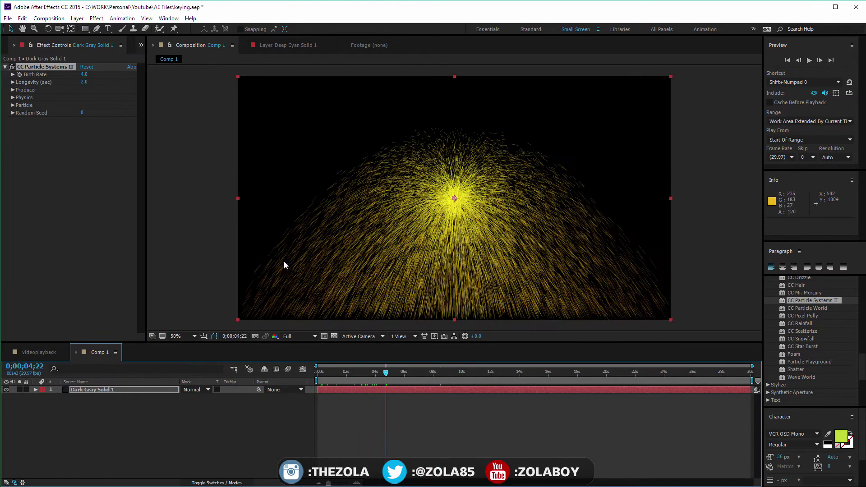
Try Twirl as the physics animation and preview it, and switch the animation to Fire
{"action": "left_click", "coordinate": [16, 91]}
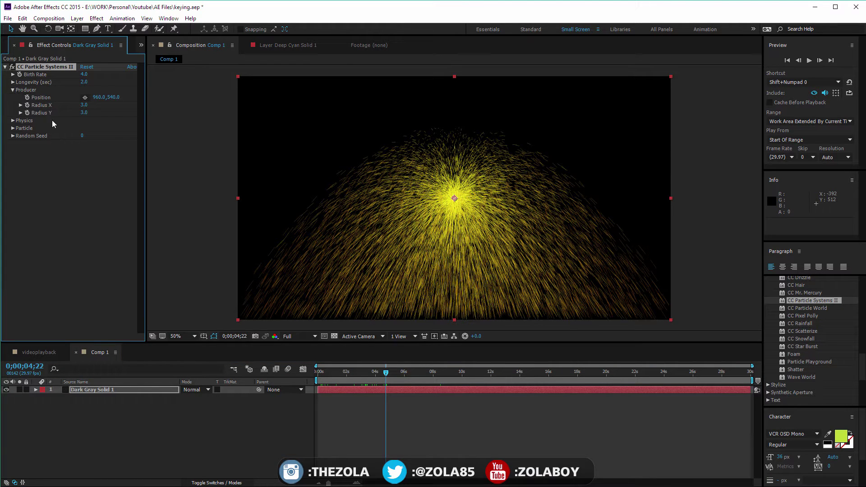
{"action": "left_click", "coordinate": [13, 120]}
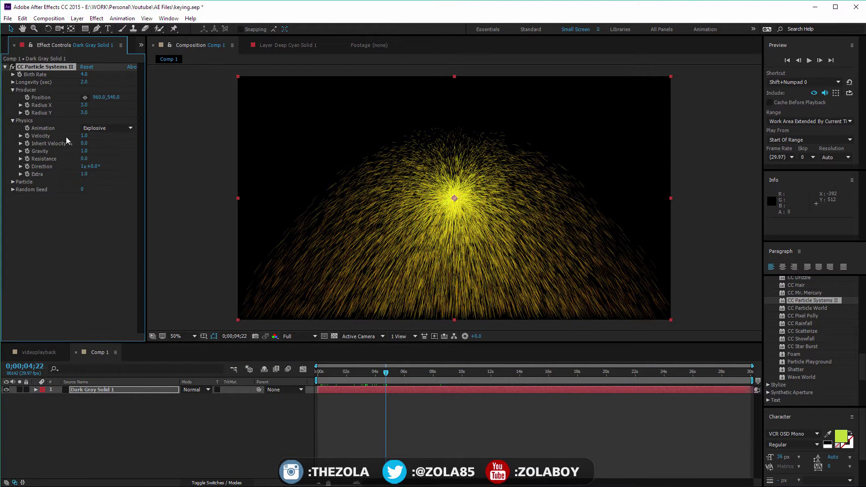
{"action": "left_click", "coordinate": [108, 129]}
{"action": "left_click", "coordinate": [104, 152]}
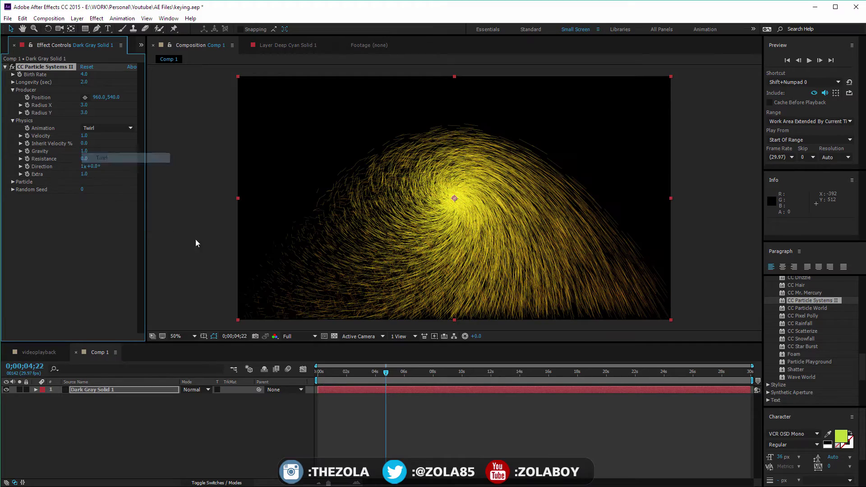
{"action": "left_click", "coordinate": [319, 373]}
{"action": "mouse_move", "coordinate": [348, 378]}
{"action": "left_mouse_down"}
{"action": "mouse_move", "coordinate": [360, 378]}
{"action": "mouse_move", "coordinate": [325, 377]}
{"action": "mouse_move", "coordinate": [363, 375]}
{"action": "left_mouse_up"}
{"action": "left_click", "coordinate": [108, 128]}
{"action": "left_click", "coordinate": [112, 168]}
{"action": "left_click", "coordinate": [108, 128]}
{"action": "left_click", "coordinate": [121, 187]}
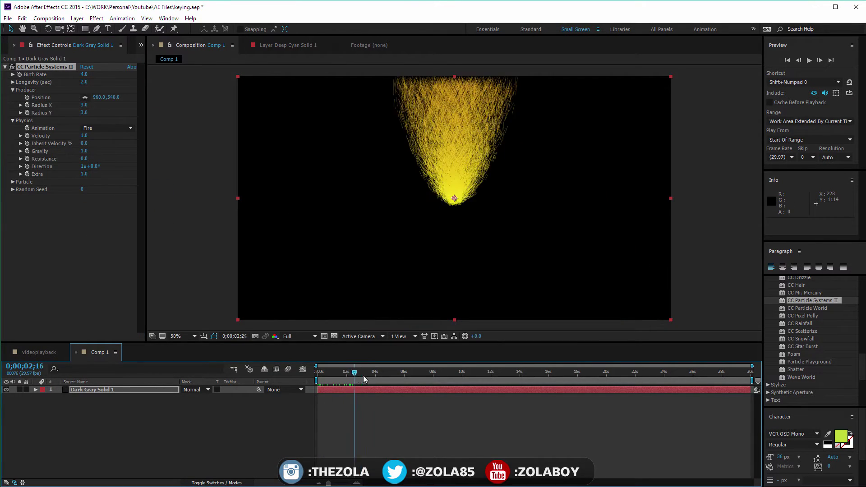
Try Star and Faded Sphere as the particle type, and set it to Motion Polygon and preview the motion
{"action": "left_click", "coordinate": [12, 189]}
{"action": "left_click", "coordinate": [13, 182]}
{"action": "left_click", "coordinate": [108, 189]}
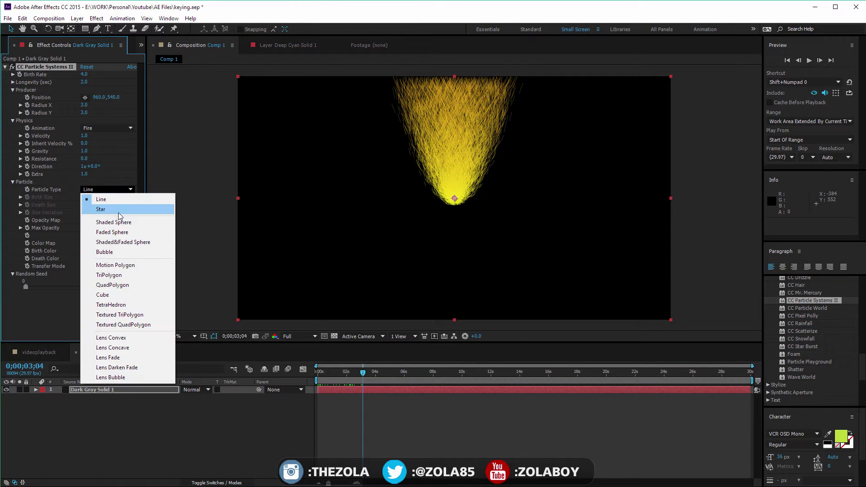
{"action": "left_click", "coordinate": [120, 210]}
{"action": "left_click", "coordinate": [90, 189]}
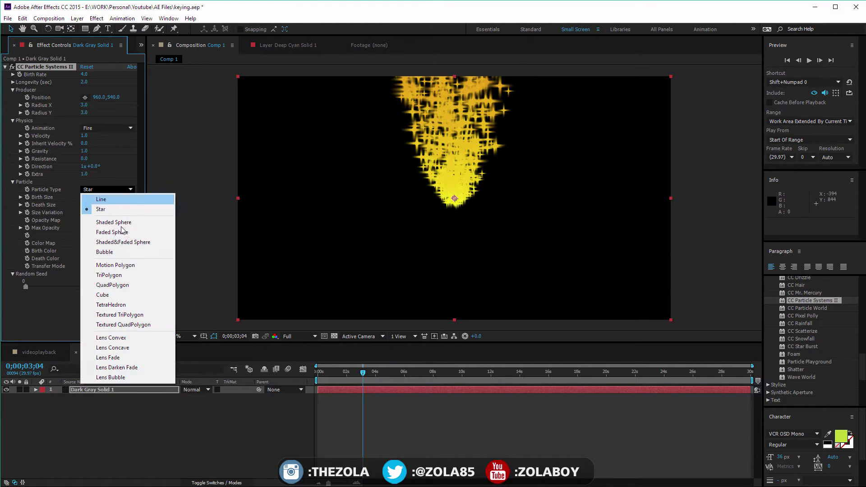
{"action": "left_click", "coordinate": [124, 240]}
{"action": "left_click", "coordinate": [109, 189]}
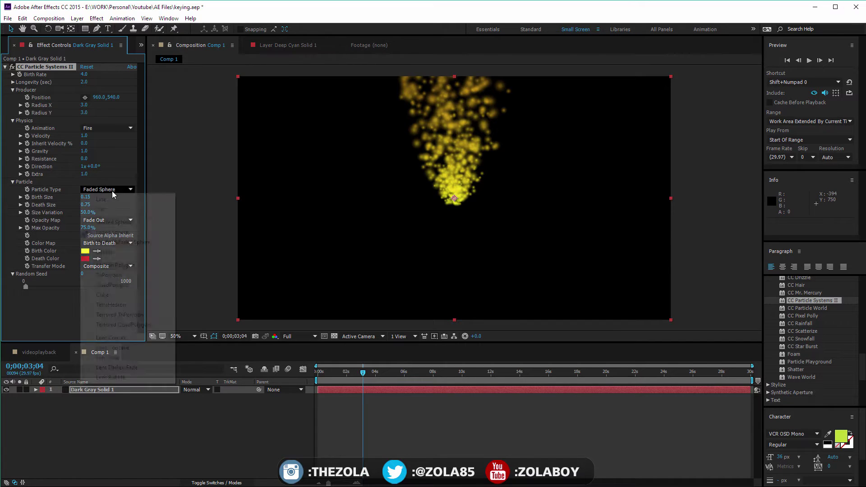
{"action": "left_click", "coordinate": [115, 263]}
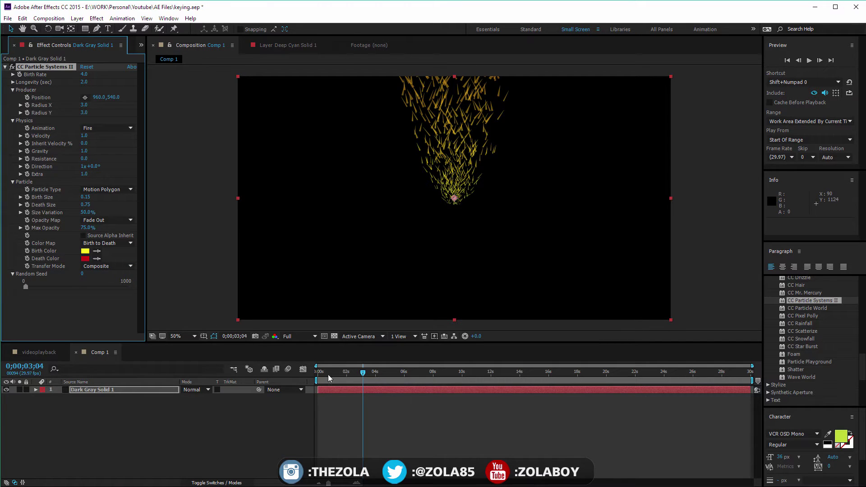
{"action": "left_click_drag", "start_coordinate": [329, 378], "coordinate": [363, 378]}
Move the particle producer to about 494, 1058 near the frame's lower edge and preview the emission
{"action": "left_click_drag", "start_coordinate": [455, 198], "coordinate": [349, 315]}
{"action": "left_click", "coordinate": [312, 376]}
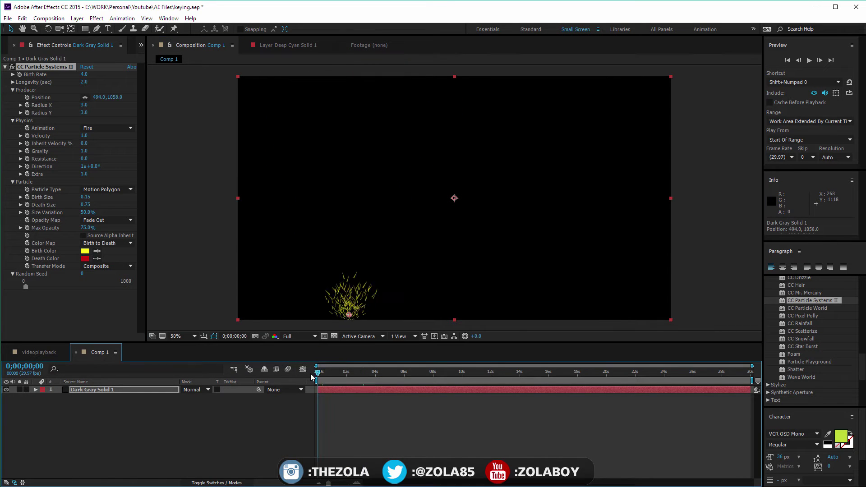
{"action": "key", "text": "space"}
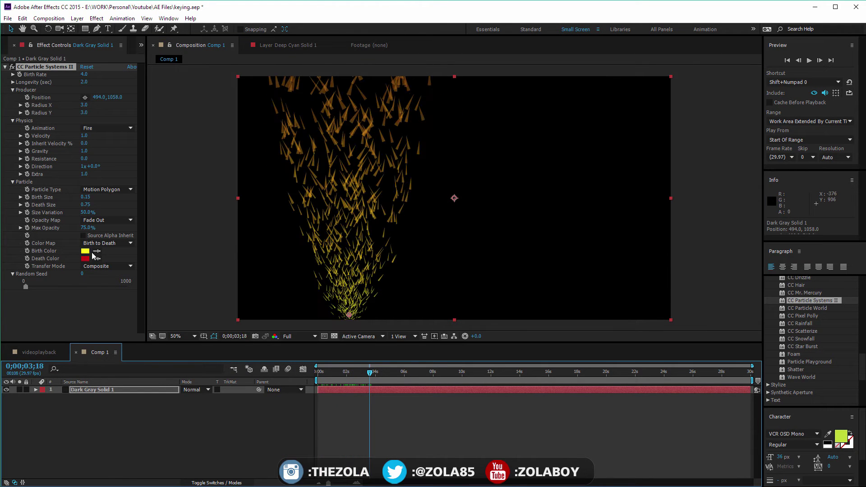
Set the particles' Birth Color to light blue and their Death Color to green
{"action": "left_click", "coordinate": [85, 251]}
{"action": "left_click_drag", "start_coordinate": [204, 447], "coordinate": [204, 460]}
{"action": "left_click", "coordinate": [276, 410]}
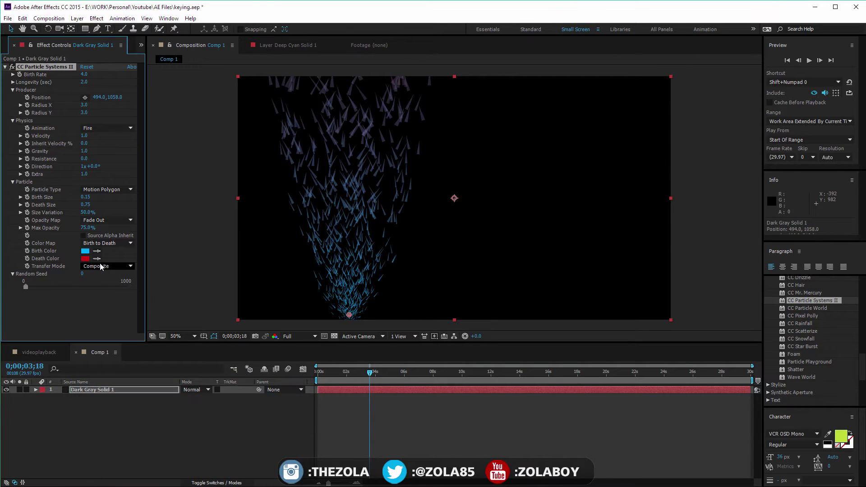
{"action": "left_click", "coordinate": [84, 258]}
{"action": "left_click", "coordinate": [204, 475]}
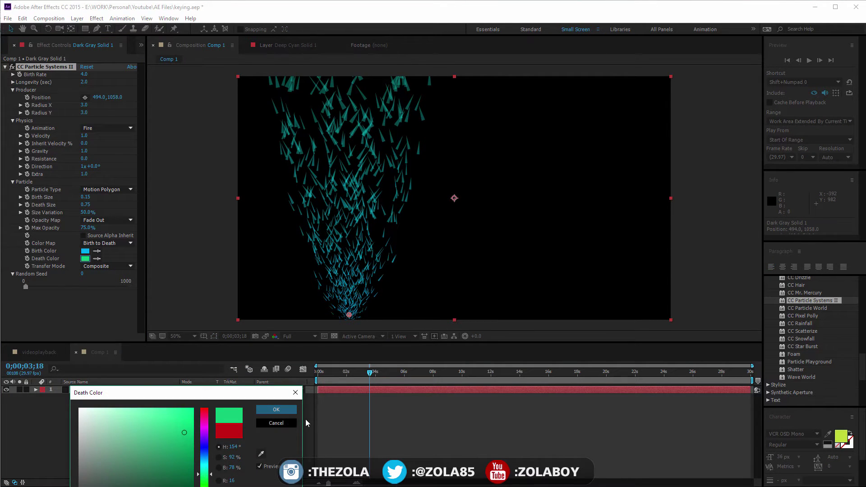
{"action": "left_click", "coordinate": [276, 410]}
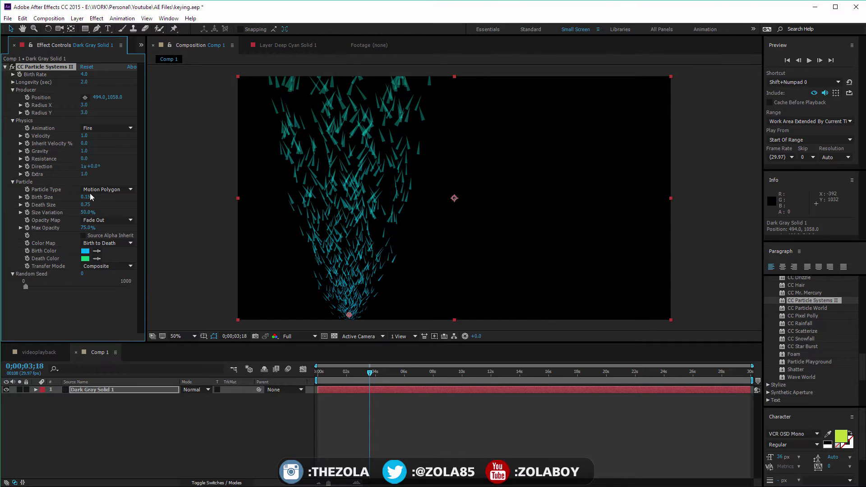
Raise the particle Velocity to 4.5, move the producer to about 990, 1074 and preview the result
{"action": "left_click_drag", "start_coordinate": [83, 136], "coordinate": [99, 135]}
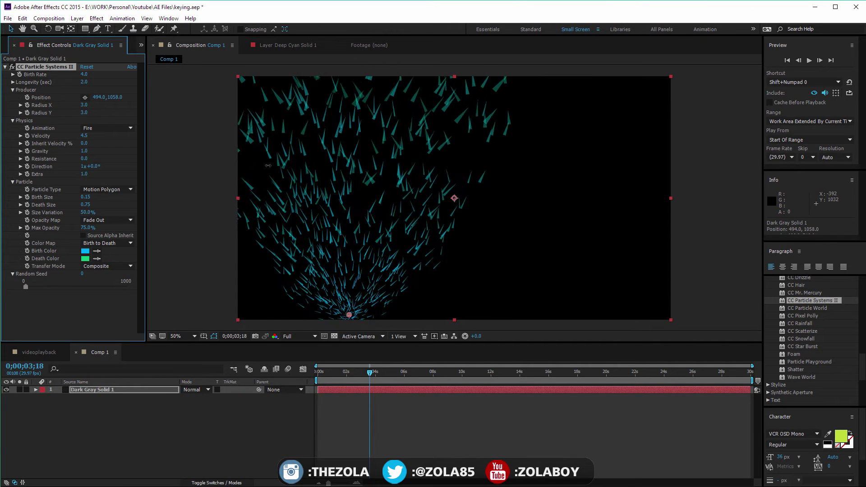
{"action": "left_click", "coordinate": [347, 310]}
{"action": "left_click_drag", "start_coordinate": [349, 315], "coordinate": [460, 318]}
{"action": "left_click", "coordinate": [331, 382]}
{"action": "key", "text": "space"}
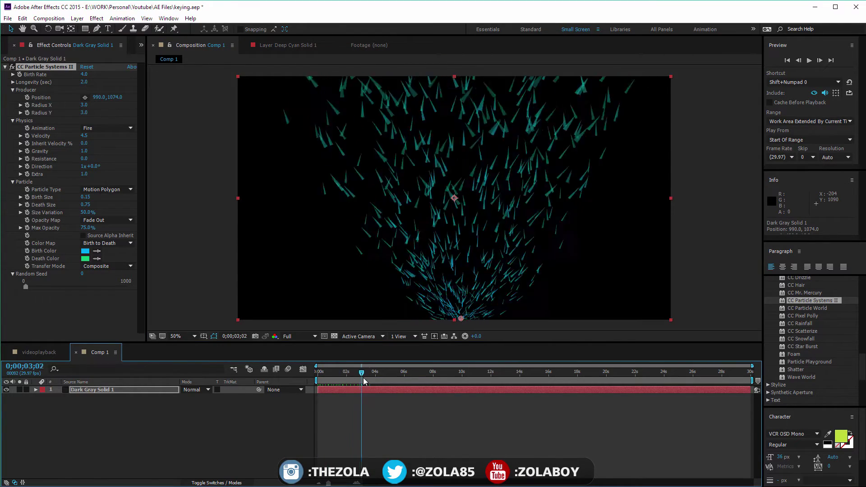
Set the producer's Radius X to 18 and the particle Longevity to 0.8 seconds, and scrub through the result
{"action": "left_click_drag", "start_coordinate": [84, 105], "coordinate": [45, 90]}
{"action": "left_click", "coordinate": [13, 82]}
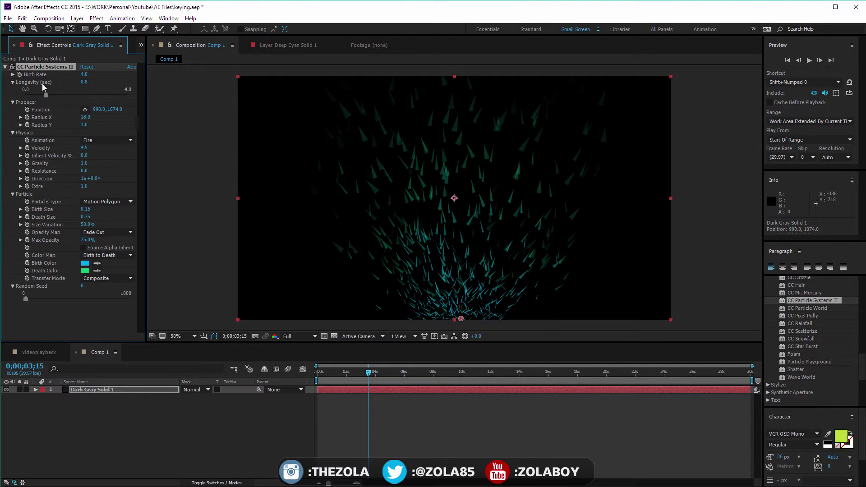
{"action": "left_click_drag", "start_coordinate": [337, 376], "coordinate": [359, 378]}
Replace CC Particle Systems II with the CC Particle World effect on the solid
{"action": "key", "text": "Delete"}
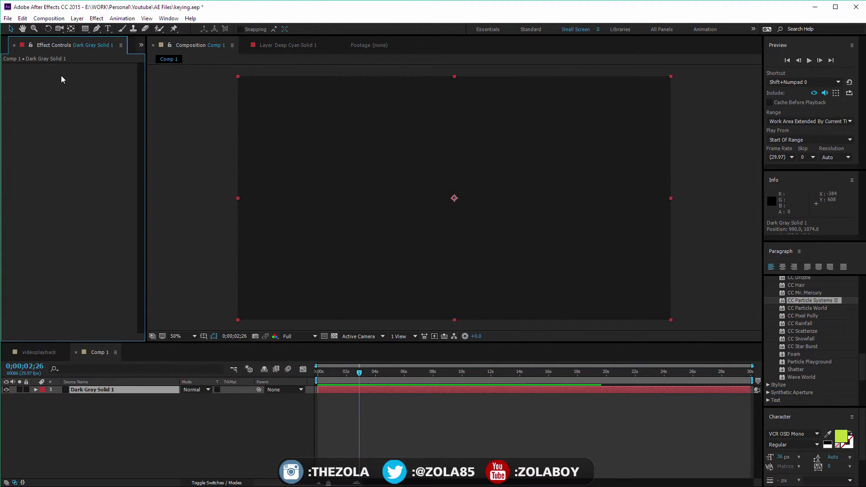
{"action": "left_click", "coordinate": [817, 309]}
{"action": "double_click", "coordinate": [817, 309]}
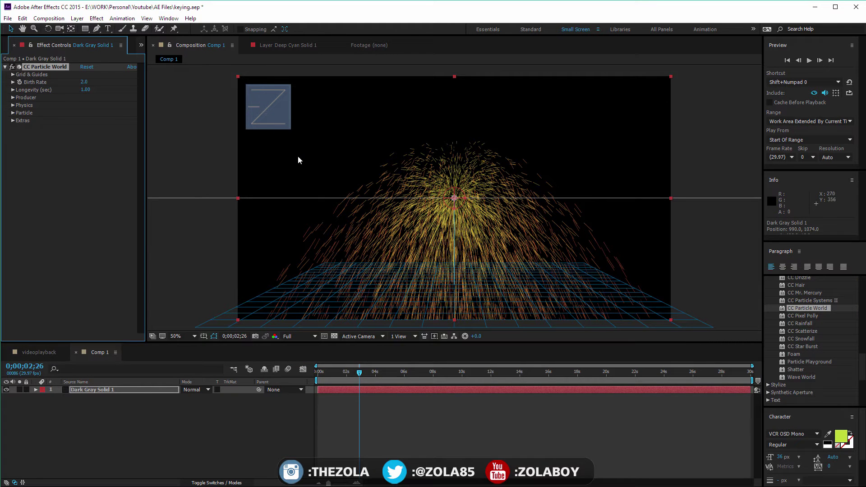
Rotate the effect camera to about 18° in X and 14° in Y, and expand the Effect Camera, Depth Cue and Light Direction settings
{"action": "mouse_move", "coordinate": [267, 104]}
{"action": "left_mouse_down"}
{"action": "mouse_move", "coordinate": [276, 111]}
{"action": "mouse_move", "coordinate": [259, 110]}
{"action": "mouse_move", "coordinate": [268, 118]}
{"action": "left_mouse_up"}
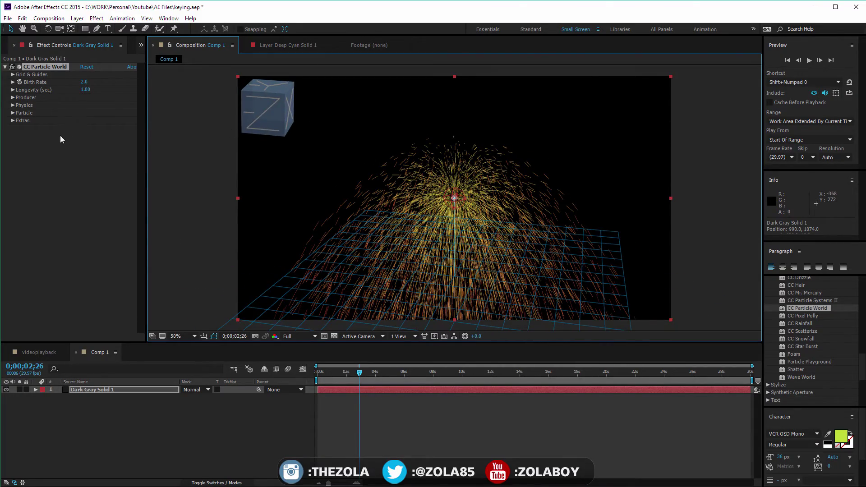
{"action": "left_click", "coordinate": [13, 120]}
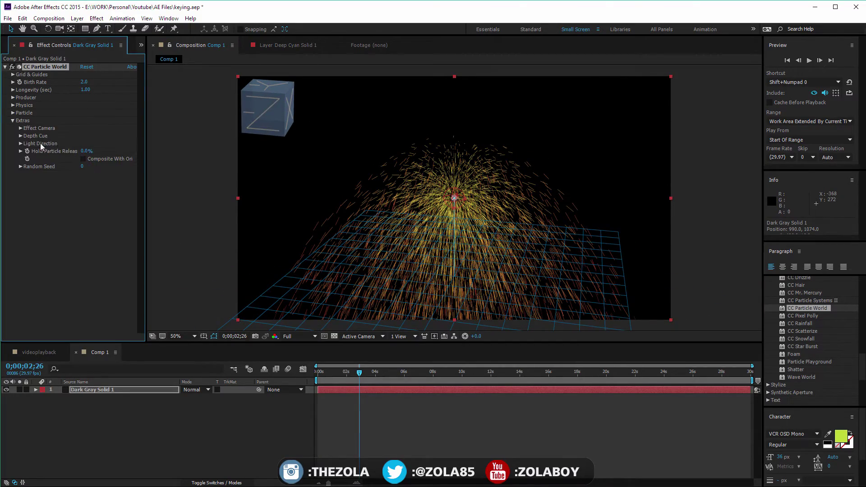
{"action": "left_click", "coordinate": [20, 143]}
{"action": "left_click", "coordinate": [20, 136]}
{"action": "left_click", "coordinate": [20, 129]}
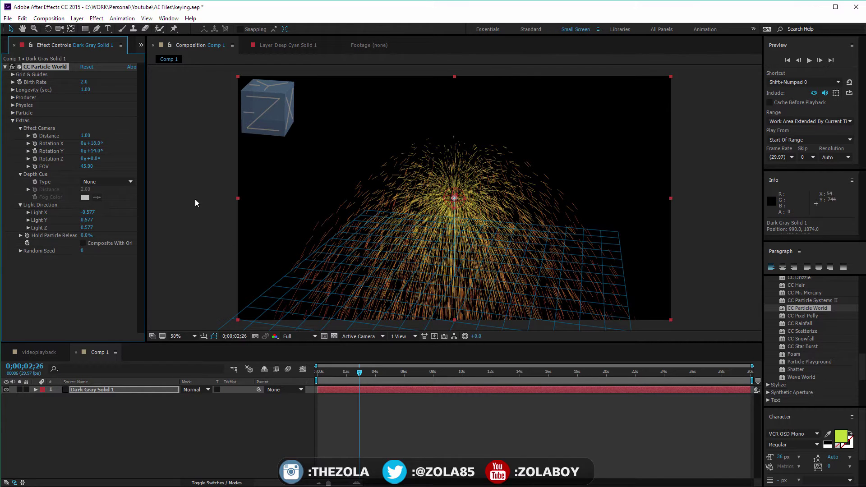
Expand the Particle, Physics, Producer and Grid & Guides settings, and turn off the Position, Radius, Motion Path and Grid guides
{"action": "left_click", "coordinate": [12, 112]}
{"action": "left_click", "coordinate": [13, 105]}
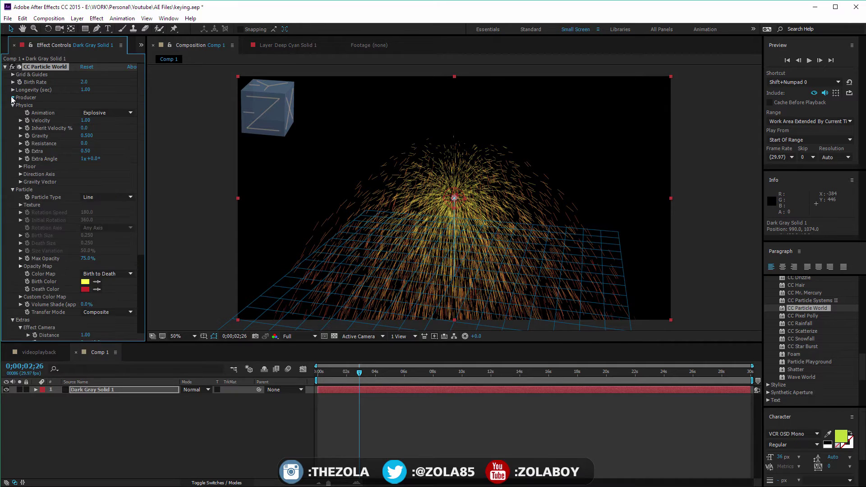
{"action": "left_click", "coordinate": [12, 97]}
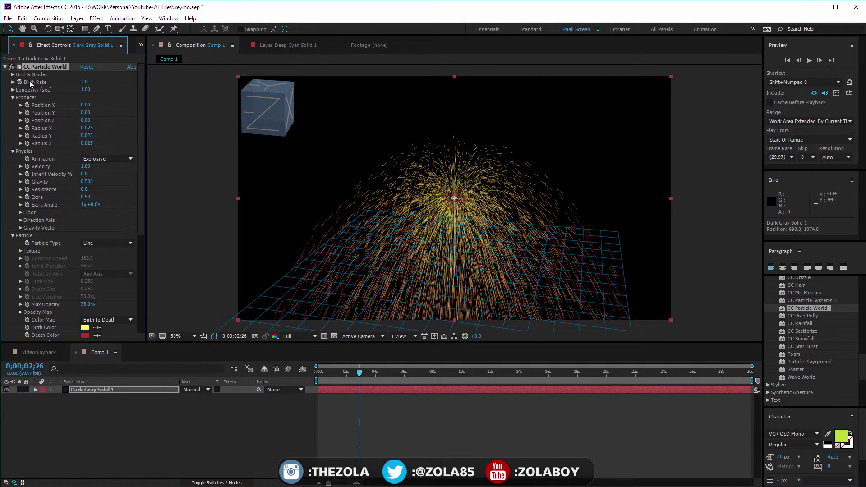
{"action": "left_click", "coordinate": [12, 75]}
{"action": "left_click", "coordinate": [83, 82]}
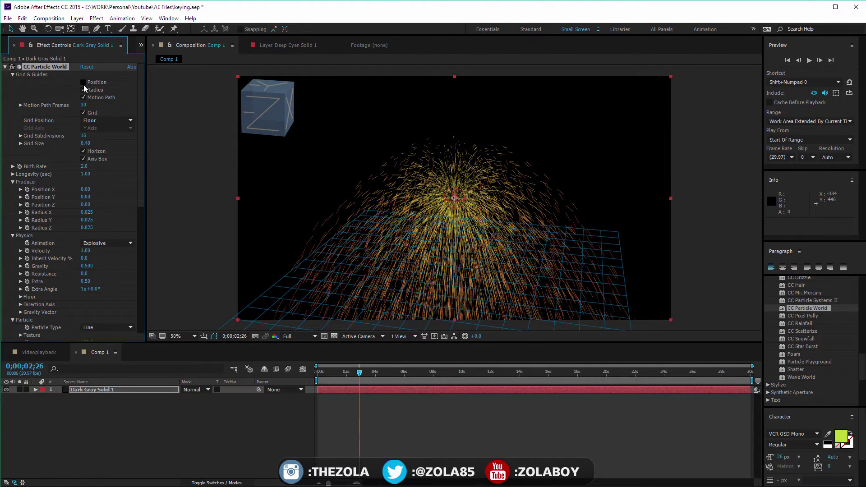
{"action": "left_click", "coordinate": [83, 97]}
{"action": "left_click", "coordinate": [83, 98]}
{"action": "left_click", "coordinate": [83, 113]}
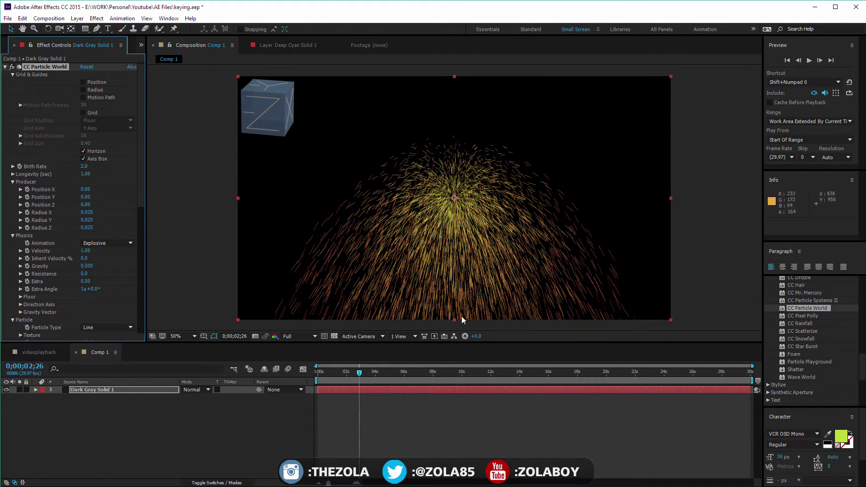
Turn the Grid guide back on and try the Producer and World grid positions before returning it to Floor
{"action": "left_click", "coordinate": [83, 113]}
{"action": "left_click", "coordinate": [107, 120]}
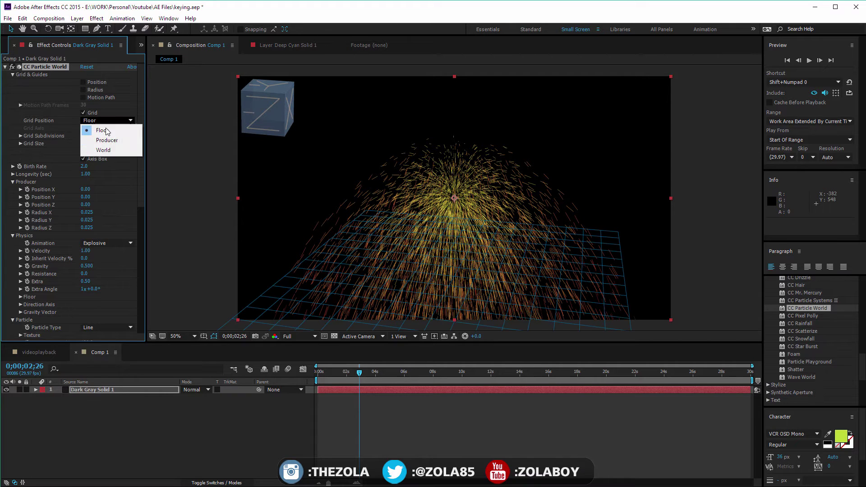
{"action": "left_click", "coordinate": [121, 153]}
{"action": "left_click", "coordinate": [105, 121]}
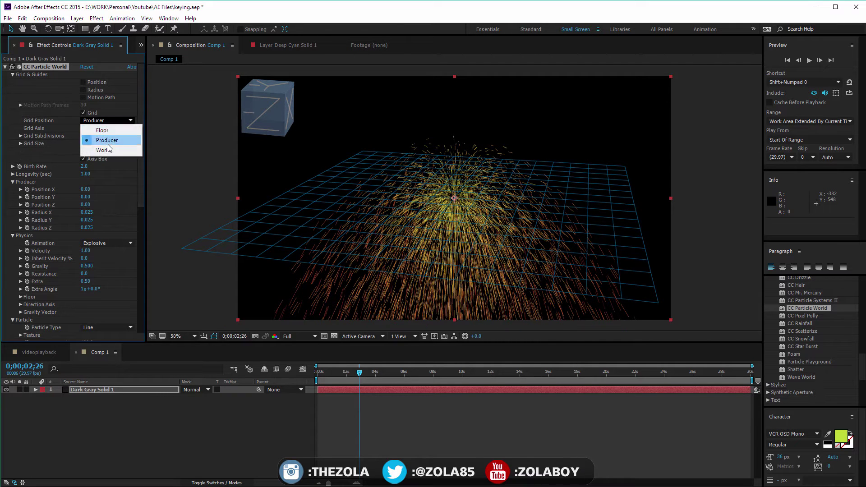
{"action": "left_click", "coordinate": [115, 152]}
{"action": "left_click", "coordinate": [102, 121]}
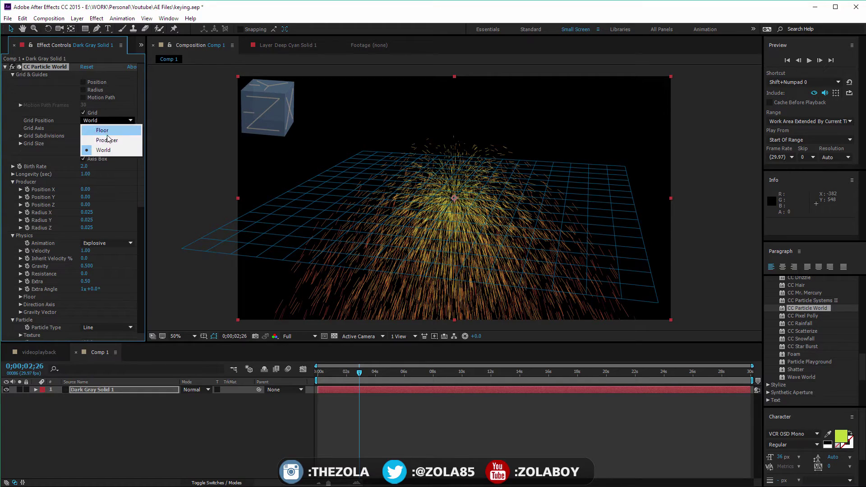
{"action": "left_click", "coordinate": [106, 131]}
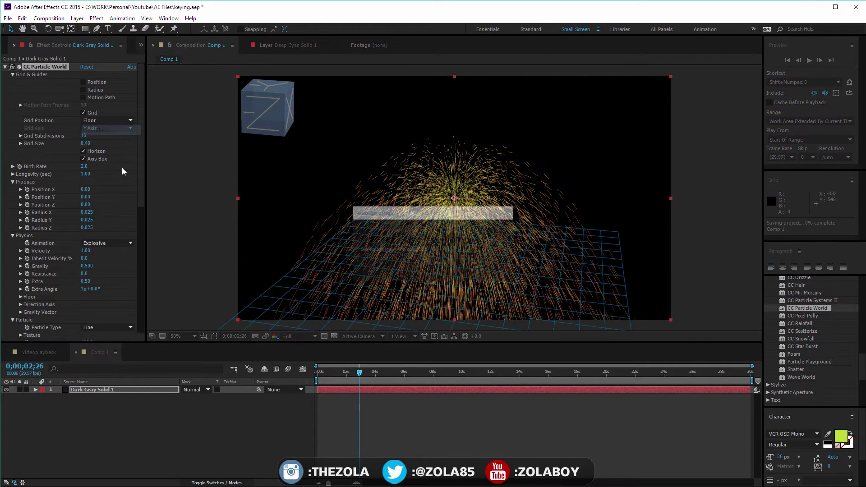
Raise the particle Birth Rate to 6.2 and rotate the effect camera around the particles with the axis box
{"action": "left_click_drag", "start_coordinate": [85, 166], "coordinate": [113, 174]}
{"action": "left_click_drag", "start_coordinate": [273, 108], "coordinate": [279, 112]}
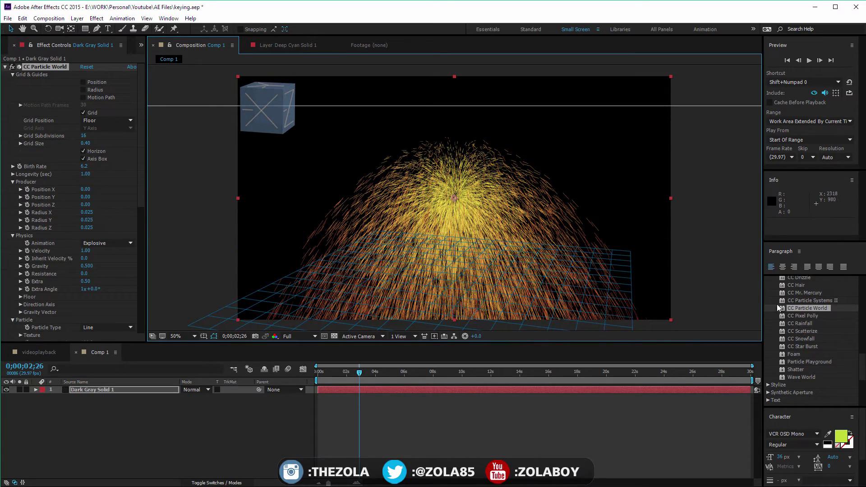
{"action": "left_click_drag", "start_coordinate": [287, 130], "coordinate": [264, 119]}
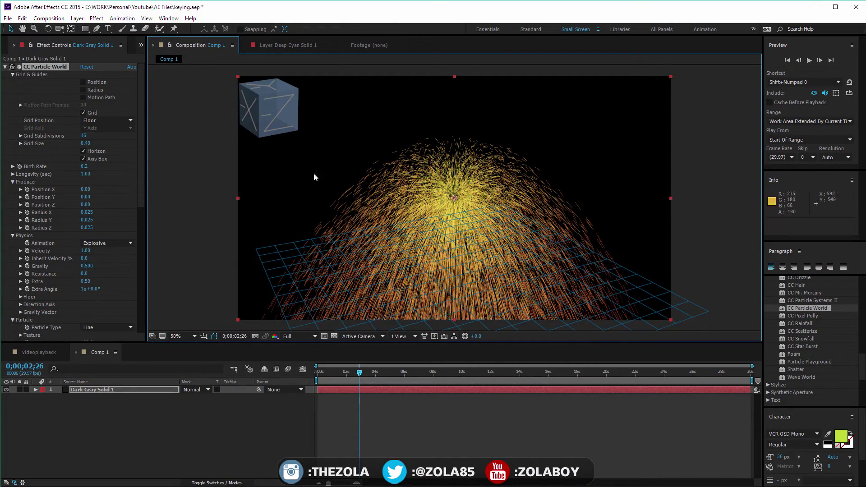
Replace CC Particle World with the CC Scatterize effect on the Dark Gray Solid 1 layer
{"action": "key", "text": "Delete"}
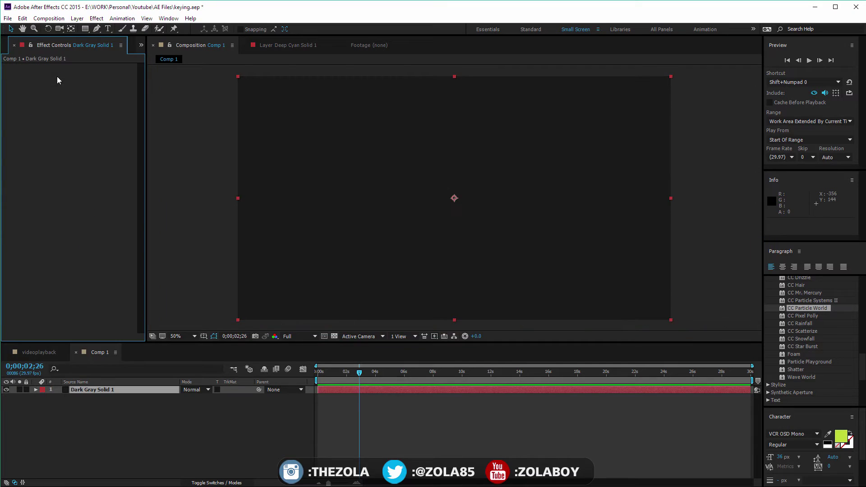
{"action": "left_click", "coordinate": [806, 340]}
{"action": "left_click", "coordinate": [812, 346]}
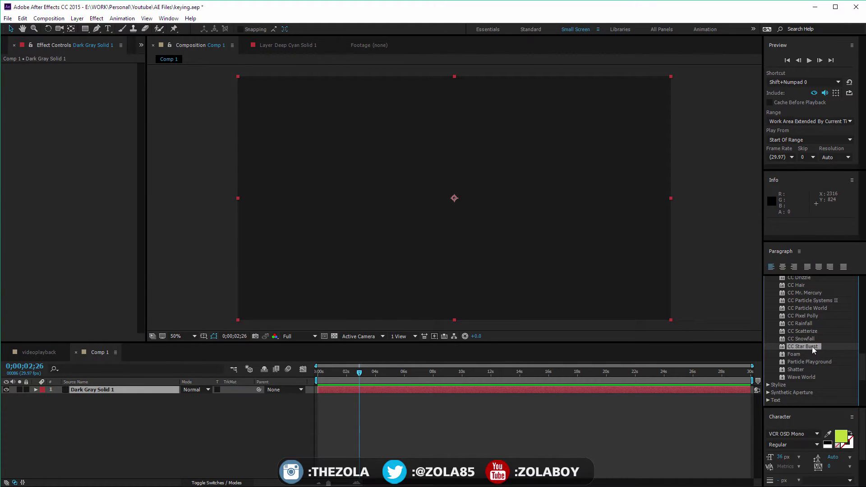
{"action": "left_click_drag", "start_coordinate": [805, 332], "coordinate": [92, 390]}
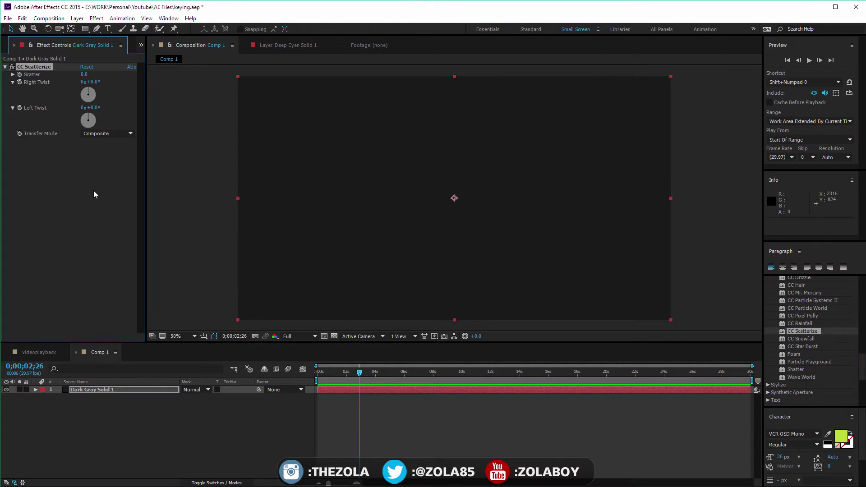
Try a Scatter value of 243 and remove the CC Scatterize effect from the solid
{"action": "left_click_drag", "start_coordinate": [86, 74], "coordinate": [205, 87]}
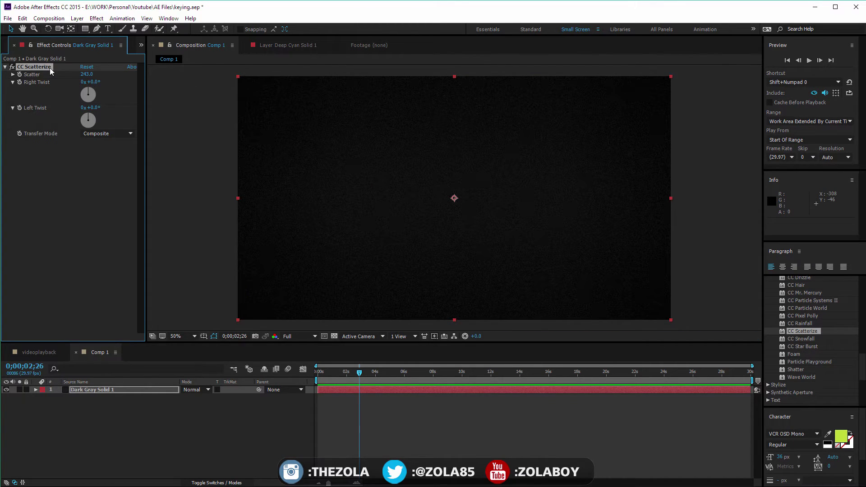
{"action": "key", "text": "Delete"}
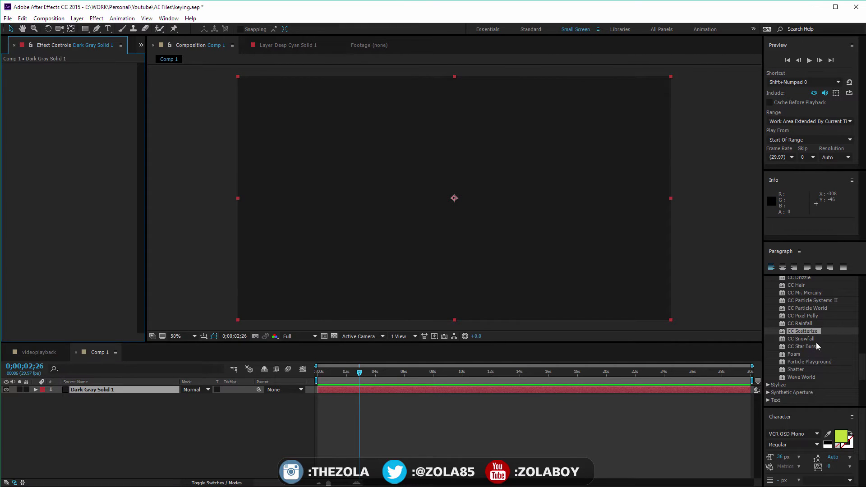
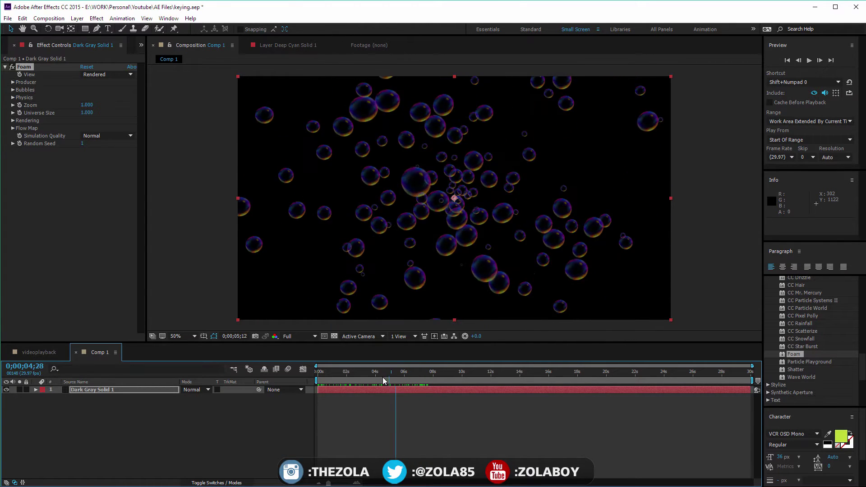
Preview the Foam bubbles, expand the Producer and Bubbles settings, and move the Producer Point to about 959, 930
{"action": "key", "text": "space"}
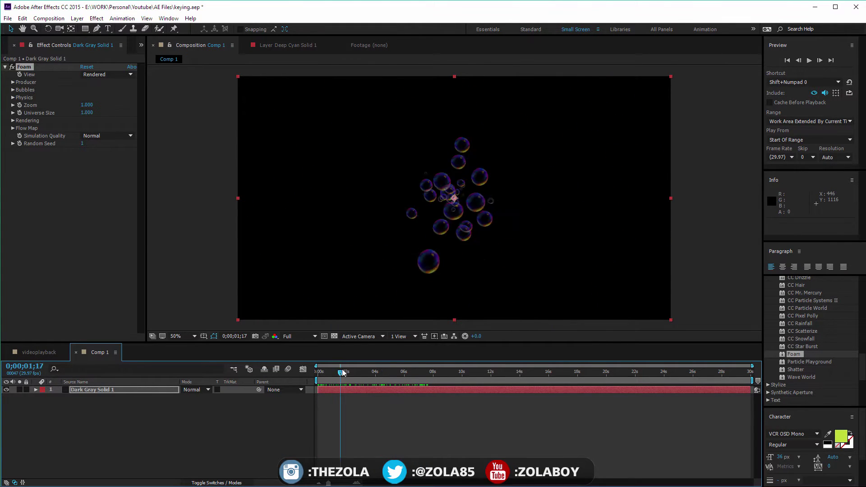
{"action": "left_click", "coordinate": [14, 90]}
{"action": "left_click", "coordinate": [13, 82]}
{"action": "left_click_drag", "start_coordinate": [96, 93], "coordinate": [77, 92]}
{"action": "left_click_drag", "start_coordinate": [460, 198], "coordinate": [454, 285]}
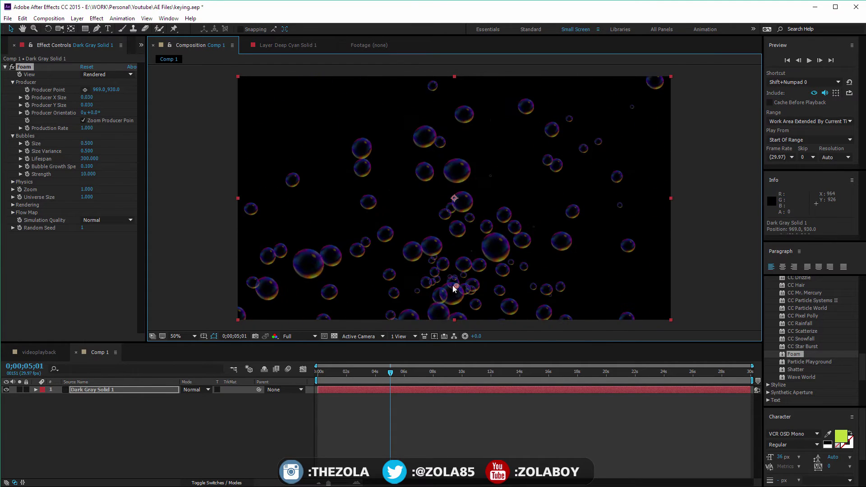
Expand Foam's Rendering, Universe Size and Physics settings, set Initial Speed to 3.5 and preview the rising bubbles
{"action": "left_click", "coordinate": [13, 205]}
{"action": "left_click", "coordinate": [13, 197]}
{"action": "left_click", "coordinate": [13, 182]}
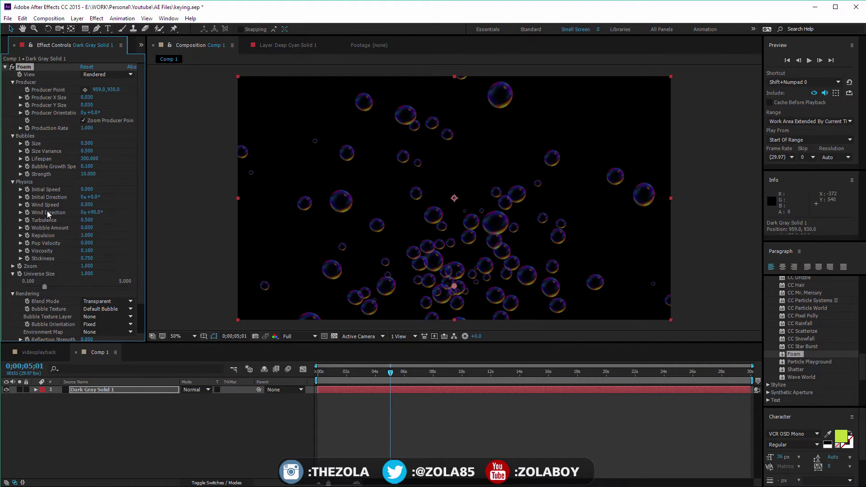
{"action": "left_click_drag", "start_coordinate": [98, 186], "coordinate": [106, 186]}
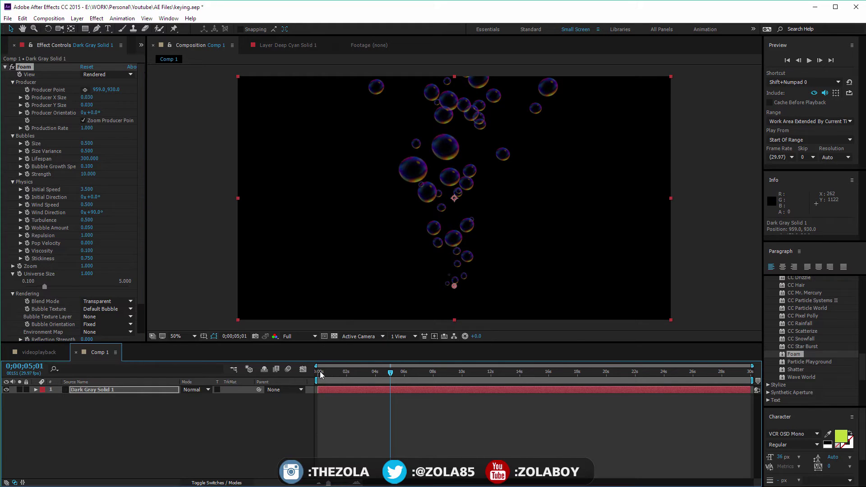
{"action": "left_click", "coordinate": [324, 375]}
{"action": "key", "text": "space"}
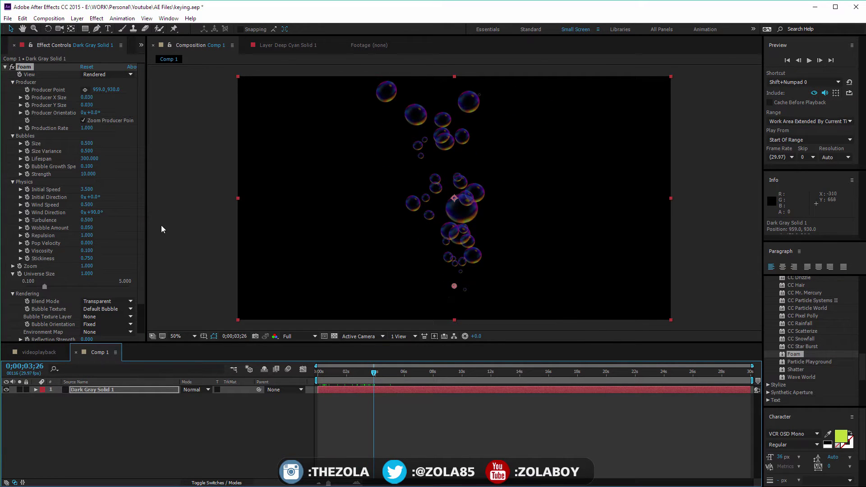
Copy the Sunset Dome.png layer from the videoplayback composition into Comp 1 and hide it
{"action": "scroll", "coordinate": [140, 266], "scroll_direction": "down", "scroll_amount": 2}
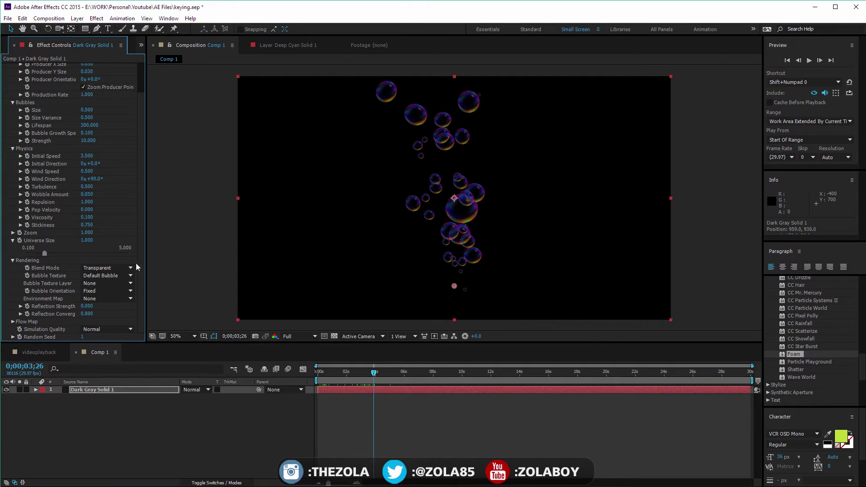
{"action": "left_click", "coordinate": [41, 351]}
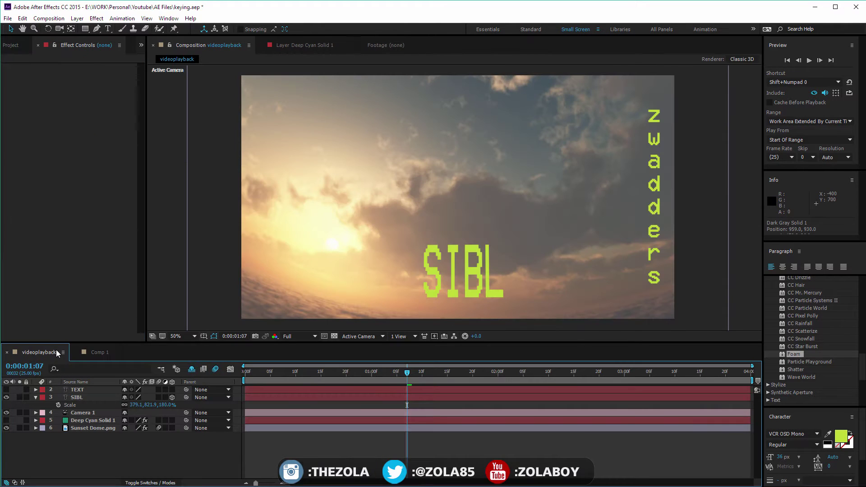
{"action": "left_click", "coordinate": [102, 428]}
{"action": "key", "text": "ctrl+c"}
{"action": "left_click", "coordinate": [96, 354]}
{"action": "key", "text": "ctrl+v"}
{"action": "left_click", "coordinate": [6, 390]}
Set Foam's Environment Map to Sunset Dome.png with a Reflection Strength of 1, and inspect the bubbles at 100% zoom
{"action": "key", "text": "ctrl+Down"}
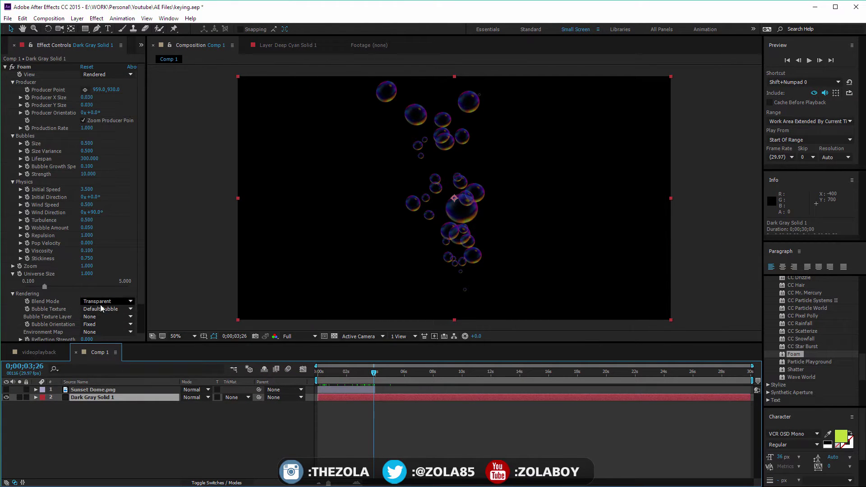
{"action": "left_click", "coordinate": [104, 332]}
{"action": "left_click", "coordinate": [113, 353]}
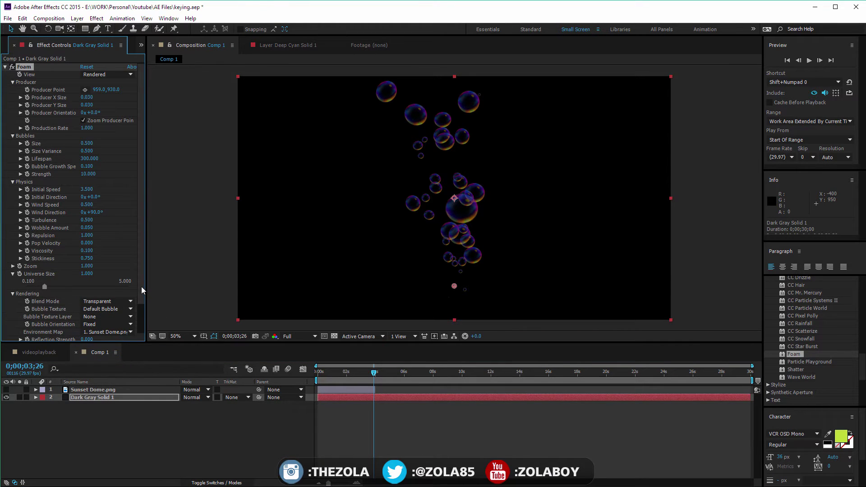
{"action": "scroll", "coordinate": [129, 320], "scroll_direction": "down", "scroll_amount": 2}
{"action": "left_click_drag", "start_coordinate": [87, 315], "coordinate": [212, 323]}
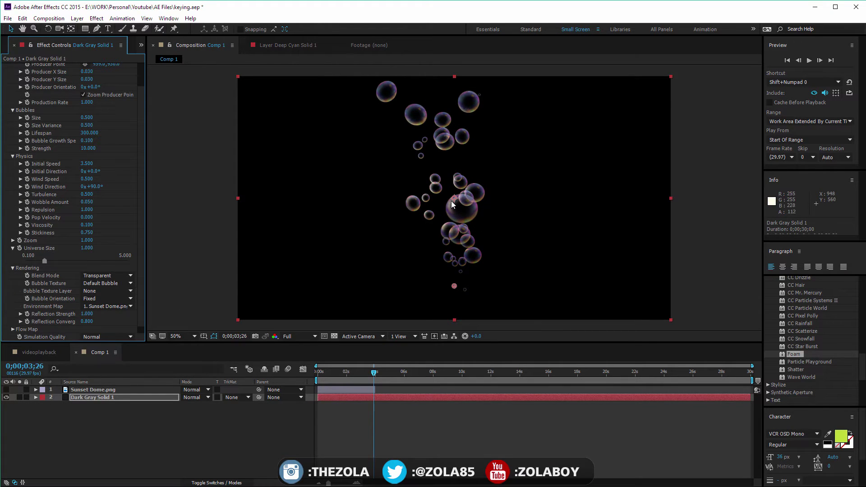
{"action": "key", "text": "period"}
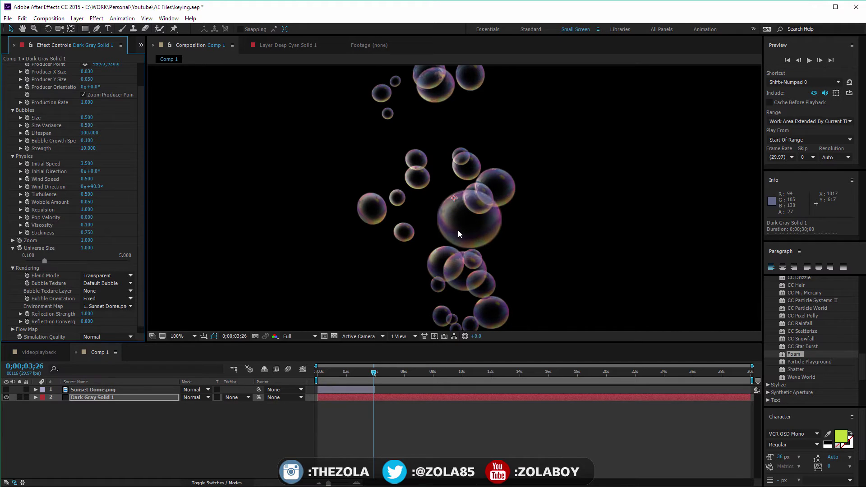
Show the Sunset Dome.png layer, remove its CC Environment effect and hide the layer again
{"action": "left_click", "coordinate": [5, 390]}
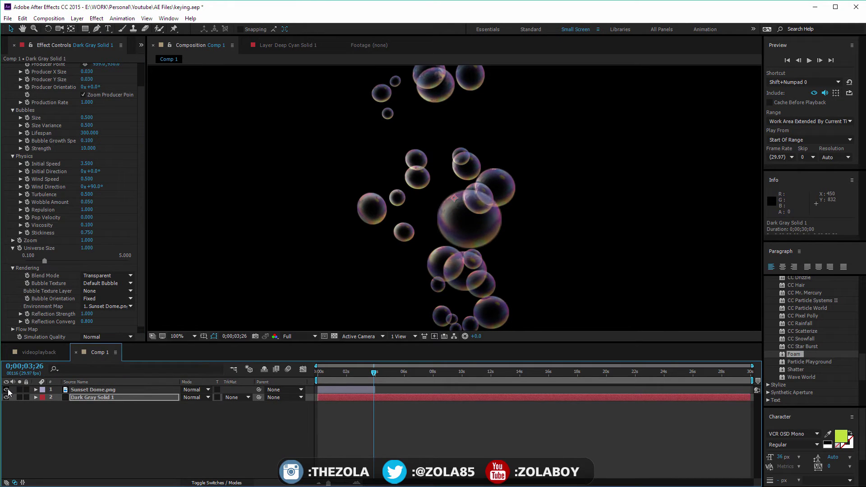
{"action": "left_click_drag", "start_coordinate": [373, 373], "coordinate": [348, 373]}
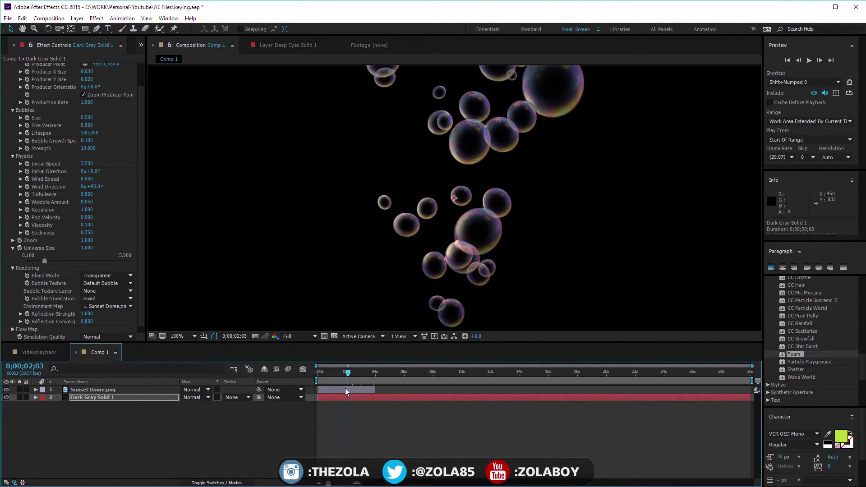
{"action": "left_click", "coordinate": [92, 390]}
{"action": "left_click", "coordinate": [40, 63]}
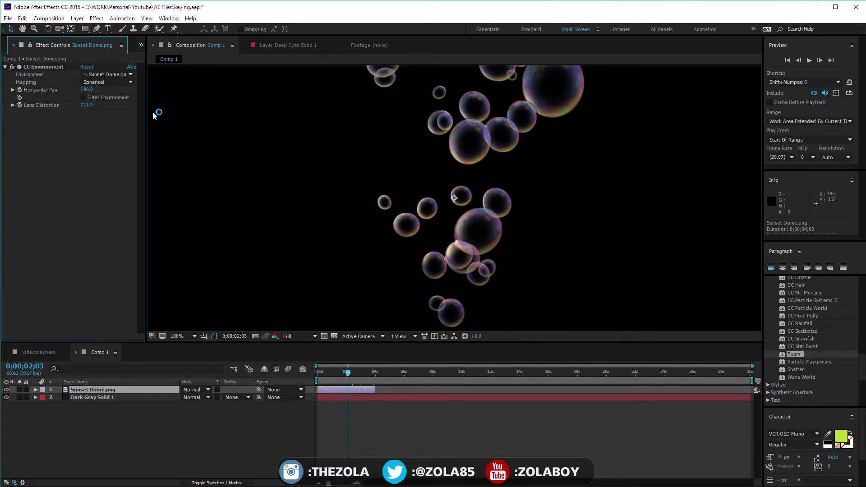
{"action": "left_click", "coordinate": [56, 67]}
{"action": "key", "text": "Delete"}
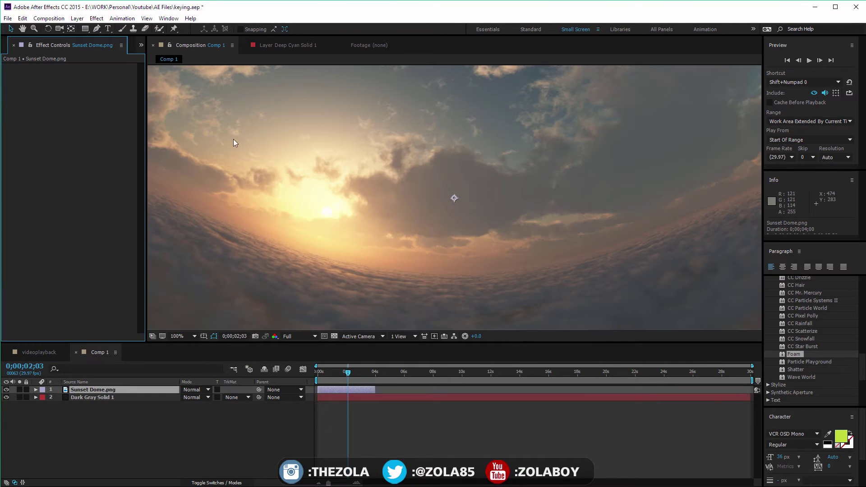
{"action": "left_click", "coordinate": [14, 401]}
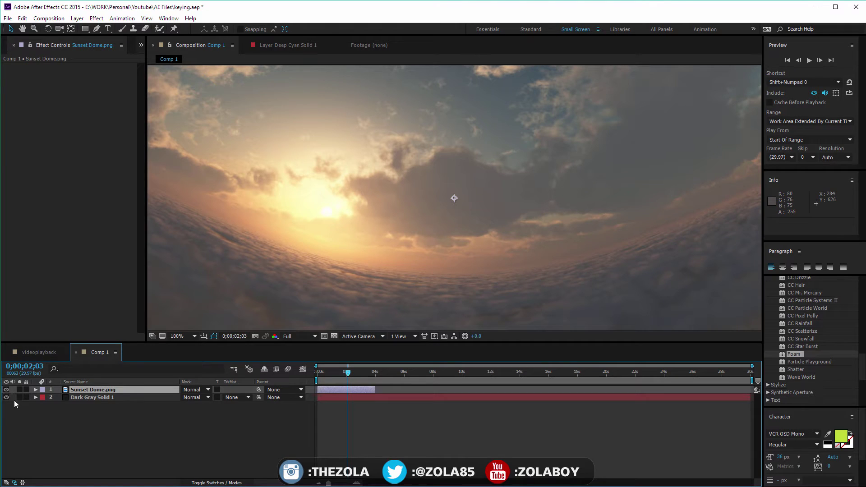
{"action": "left_click", "coordinate": [6, 390]}
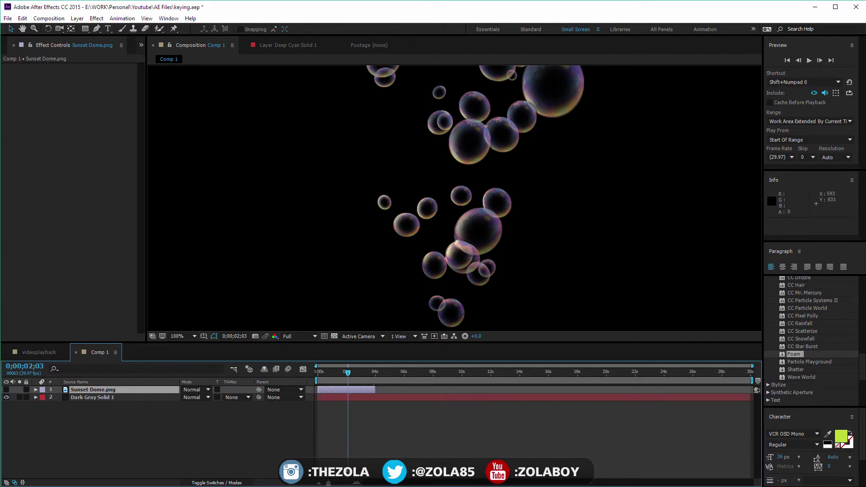
Change the Bubble Texture of the solid's Foam effect to Amber Bock
{"action": "left_click", "coordinate": [93, 398]}
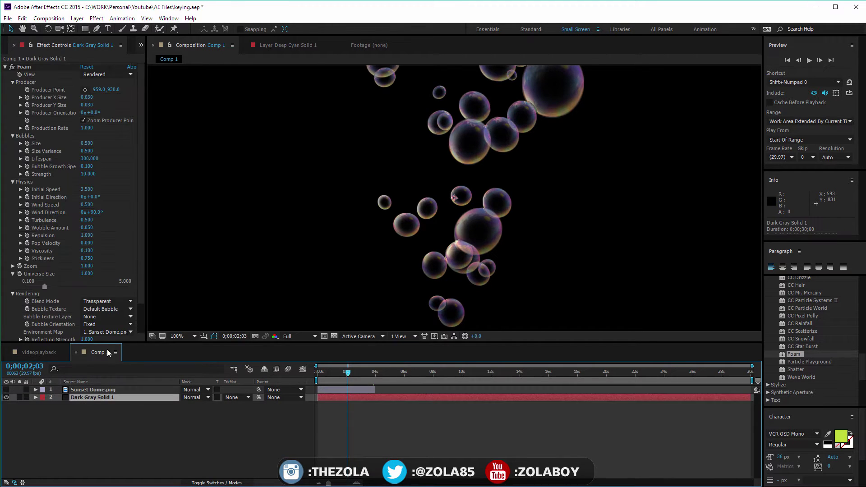
{"action": "scroll", "coordinate": [142, 224], "scroll_direction": "down", "scroll_amount": 5}
{"action": "left_click", "coordinate": [117, 291]}
{"action": "left_click", "coordinate": [130, 334]}
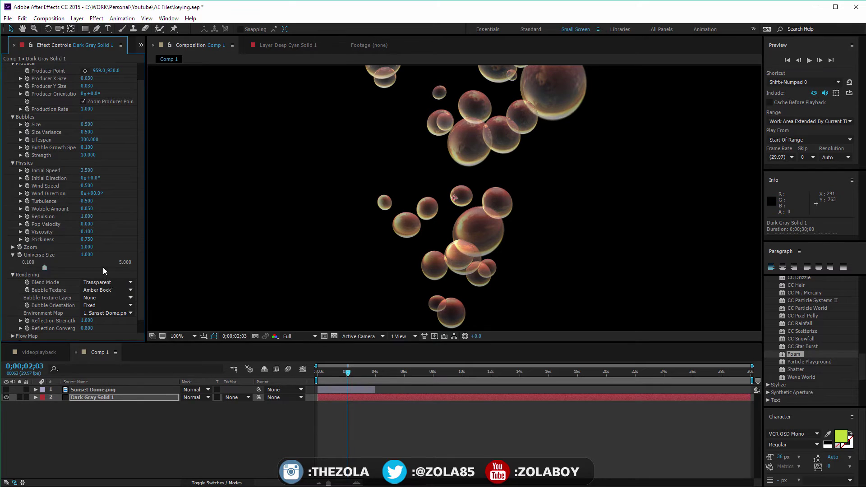
Try the Water Beads, Spit and Cartoon Coffee bubble textures on the solid's Foam effect
{"action": "left_click", "coordinate": [108, 291]}
{"action": "left_click", "coordinate": [115, 340]}
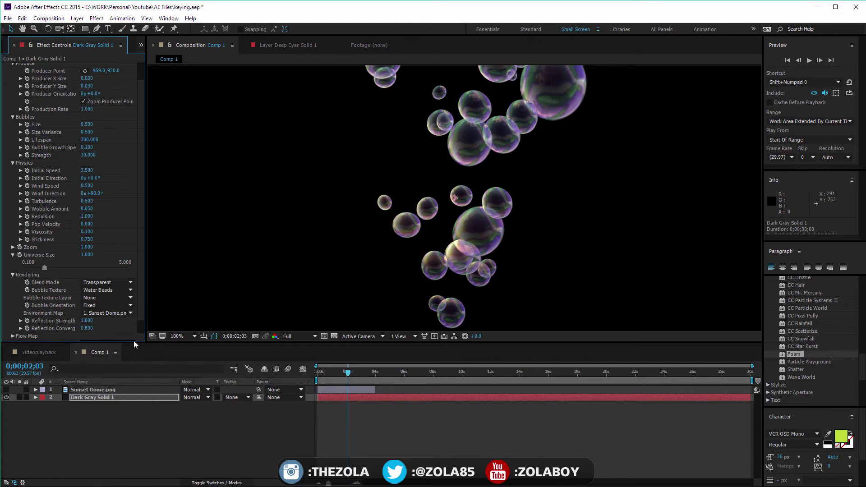
{"action": "left_click", "coordinate": [114, 292]}
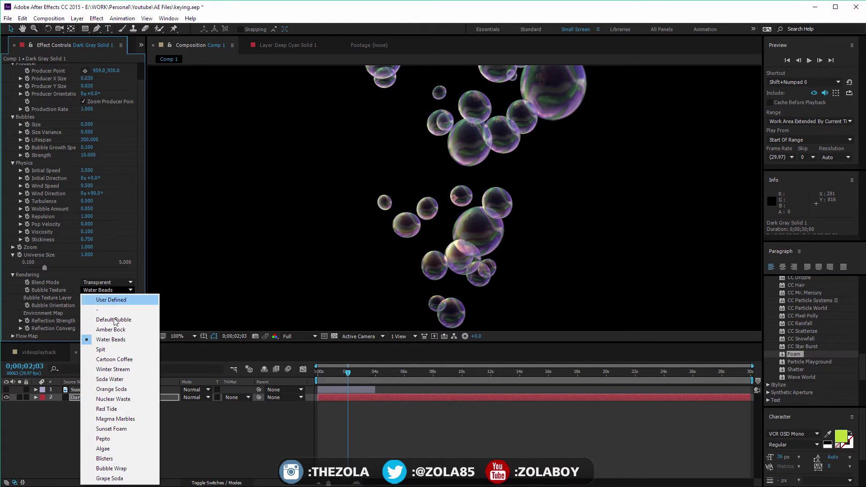
{"action": "left_click", "coordinate": [118, 349]}
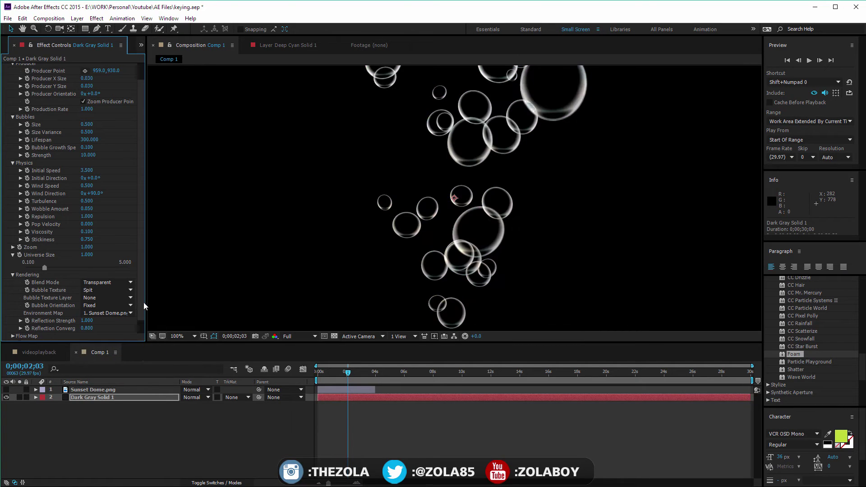
{"action": "left_click", "coordinate": [120, 292]}
{"action": "left_click", "coordinate": [129, 364]}
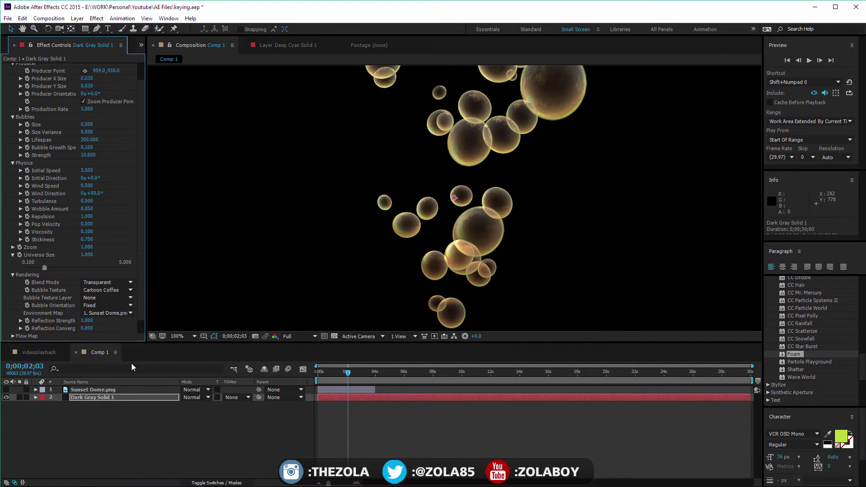
Switch Foam's Bubble Texture to Sunset Foam and finally to Algae
{"action": "left_click", "coordinate": [124, 290]}
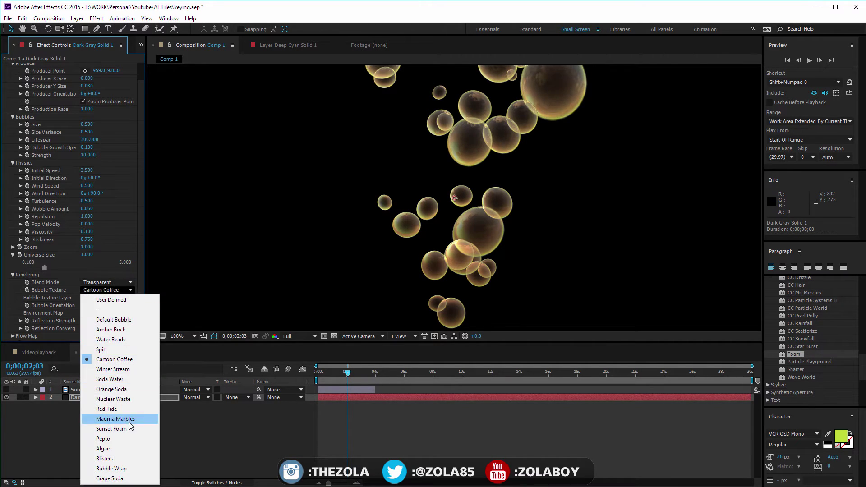
{"action": "left_click", "coordinate": [144, 412]}
{"action": "left_click", "coordinate": [117, 291]}
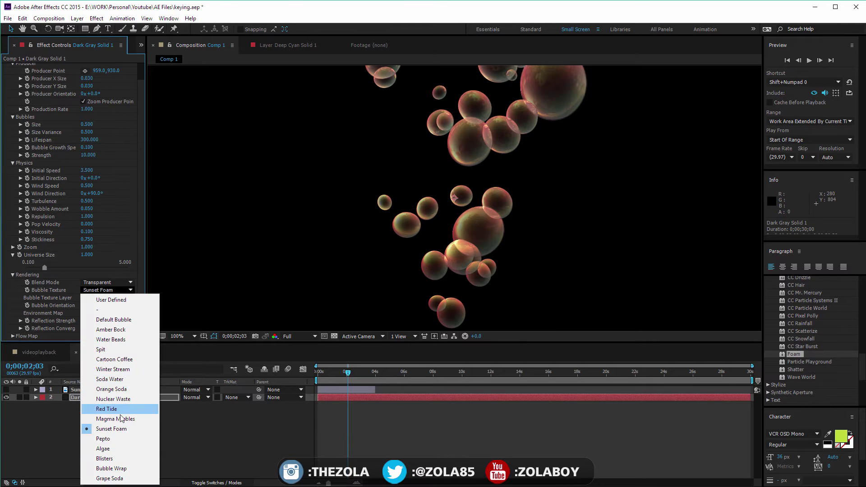
{"action": "left_click", "coordinate": [120, 450]}
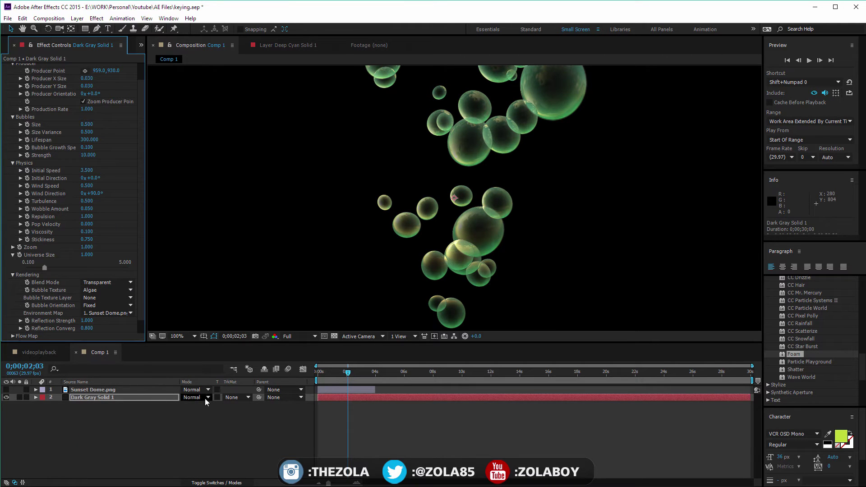
Extend the end of the Sunset Dome.png layer to about seven seconds, viewing the composition at 50% zoom
{"action": "key", "text": "comma"}
{"action": "key", "text": "comma"}
{"action": "left_click", "coordinate": [337, 370]}
{"action": "left_click_drag", "start_coordinate": [337, 374], "coordinate": [418, 389]}
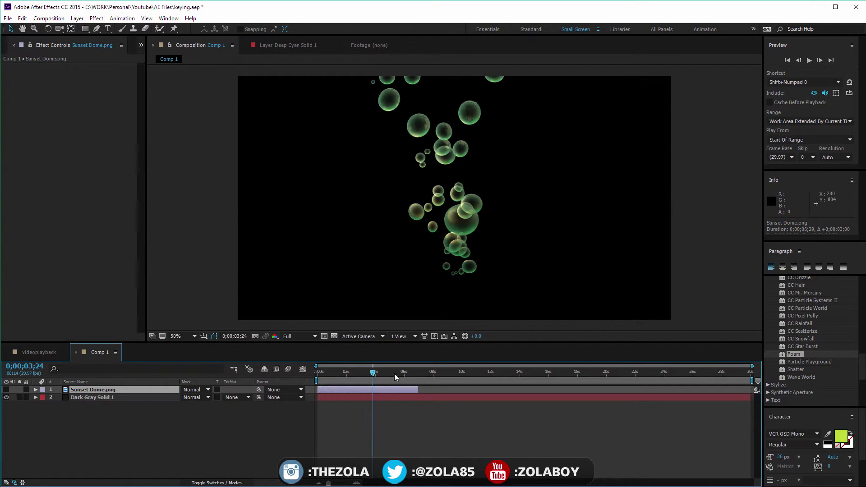
Preview the Algae-textured bubbles over the first three seconds, with Dark Gray Solid 1 selected
{"action": "left_click", "coordinate": [330, 375]}
{"action": "left_click_drag", "start_coordinate": [331, 377], "coordinate": [358, 373]}
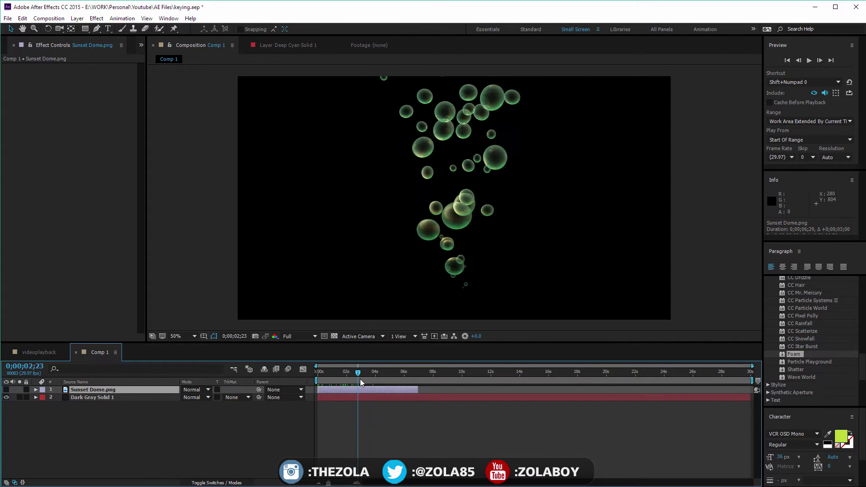
{"action": "left_click", "coordinate": [90, 397]}
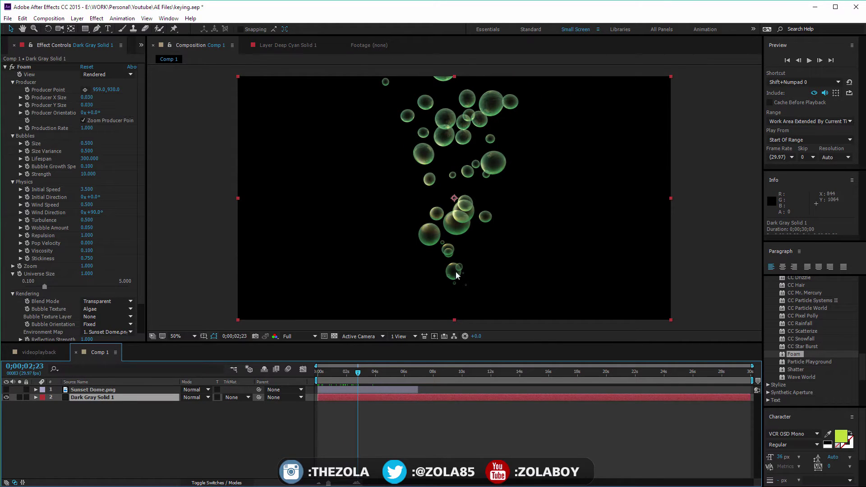
{"action": "key", "text": "space"}
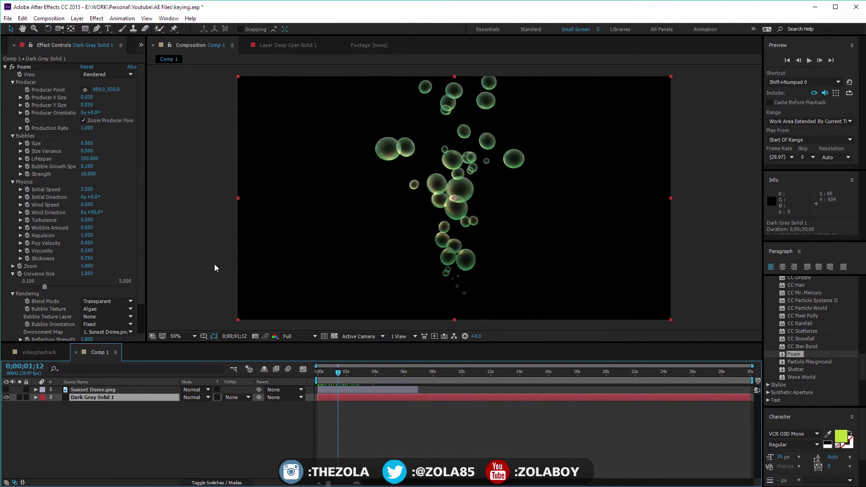
Set Foam's Producer X Size to 0.245 and bubble Size to 0.090, and check the bubbles up to about four seconds
{"action": "left_click_drag", "start_coordinate": [85, 97], "coordinate": [107, 66]}
{"action": "left_click_drag", "start_coordinate": [87, 143], "coordinate": [85, 170]}
{"action": "left_click_drag", "start_coordinate": [338, 374], "coordinate": [382, 374]}
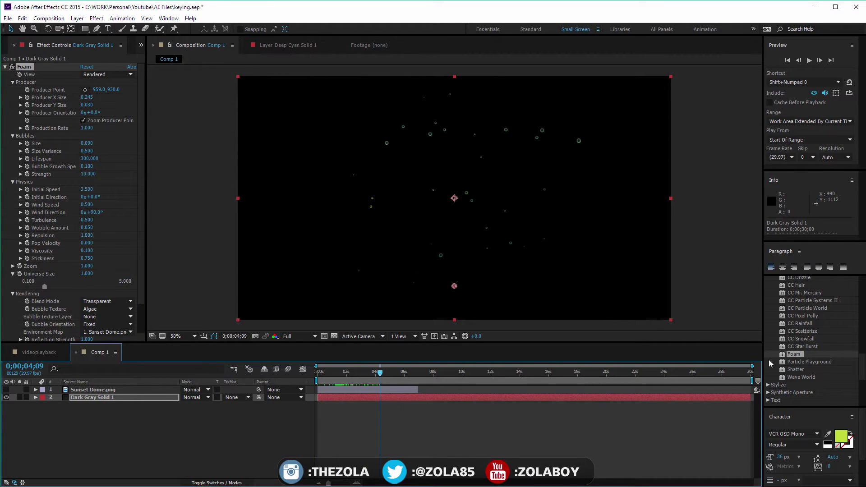
Replace the Foam effect on Dark Gray Solid 1 with Particle Playground and scrub through its particles
{"action": "left_click", "coordinate": [30, 68]}
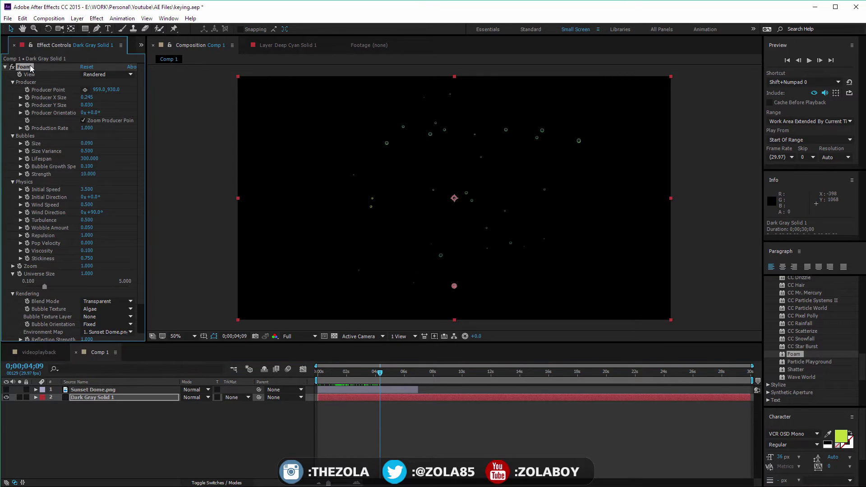
{"action": "key", "text": "Delete"}
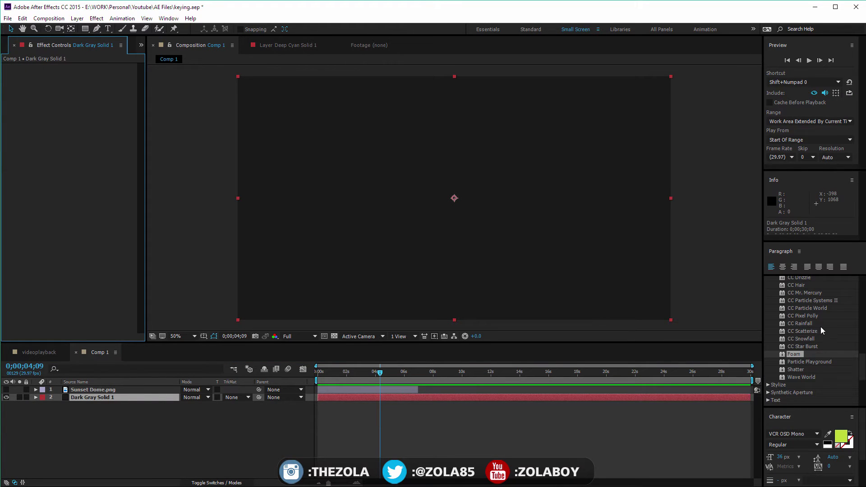
{"action": "left_click_drag", "start_coordinate": [820, 364], "coordinate": [96, 401]}
{"action": "left_click_drag", "start_coordinate": [320, 376], "coordinate": [390, 375]}
Animate Particle Playground's cannon Position from 1562, 532 at about one second to 422, 548 at about five seconds
{"action": "left_click_drag", "start_coordinate": [455, 199], "coordinate": [333, 199]}
{"action": "left_click", "coordinate": [13, 74]}
{"action": "left_click_drag", "start_coordinate": [389, 373], "coordinate": [334, 373]}
{"action": "left_click_drag", "start_coordinate": [332, 203], "coordinate": [591, 201]}
{"action": "left_click_drag", "start_coordinate": [333, 373], "coordinate": [378, 377]}
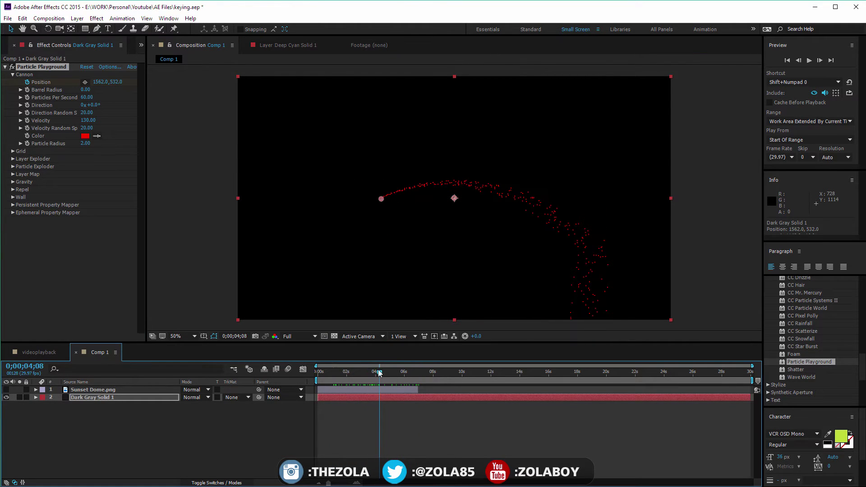
Move the cannon's Position keyframes to the start and 0;00;01;17, and add a third of 1275, 548 at about three seconds
{"action": "key", "text": "u"}
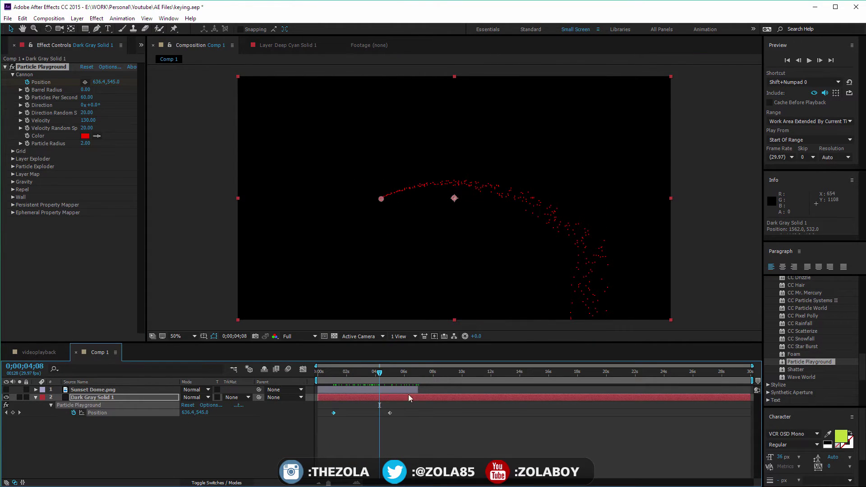
{"action": "left_click_drag", "start_coordinate": [406, 404], "coordinate": [319, 415]}
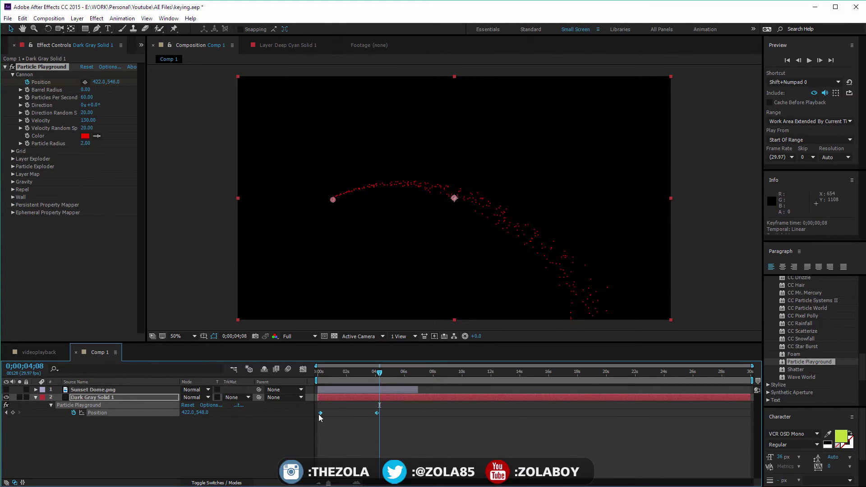
{"action": "left_click", "coordinate": [334, 418]}
{"action": "left_click_drag", "start_coordinate": [374, 413], "coordinate": [340, 413]}
{"action": "left_click", "coordinate": [359, 372]}
{"action": "left_click_drag", "start_coordinate": [194, 413], "coordinate": [378, 371]}
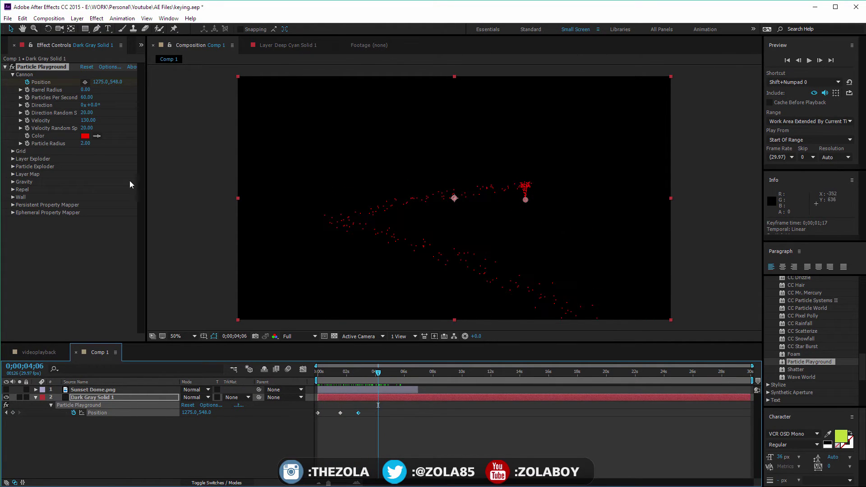
Change the cannon's particle color to light gray with 3% saturation and 78% brightness
{"action": "left_click", "coordinate": [85, 136]}
{"action": "left_click", "coordinate": [82, 433]}
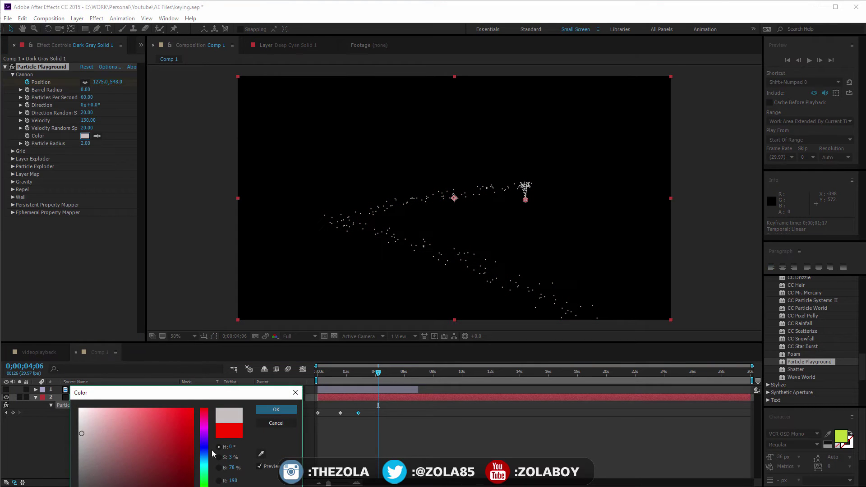
{"action": "left_click", "coordinate": [276, 410]}
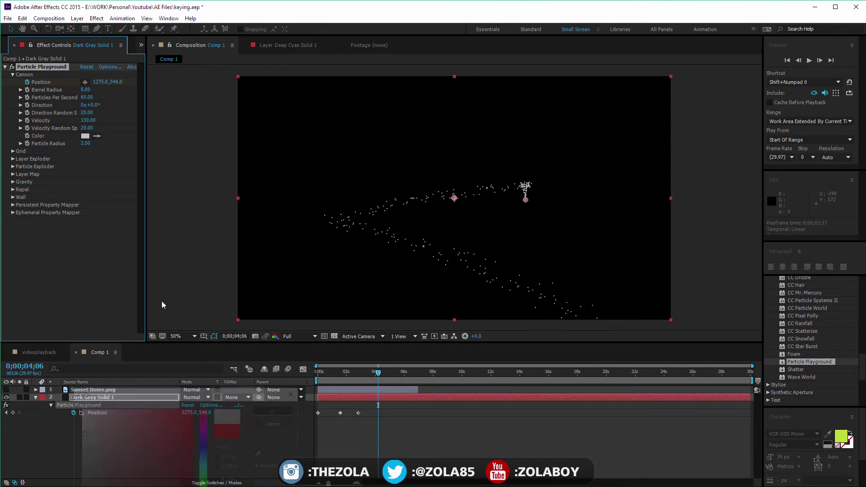
Check the Layer Exploder's layer choices and set the Particle Exploder's Radius of New Particles to 41
{"action": "left_click", "coordinate": [13, 158]}
{"action": "left_click", "coordinate": [101, 166]}
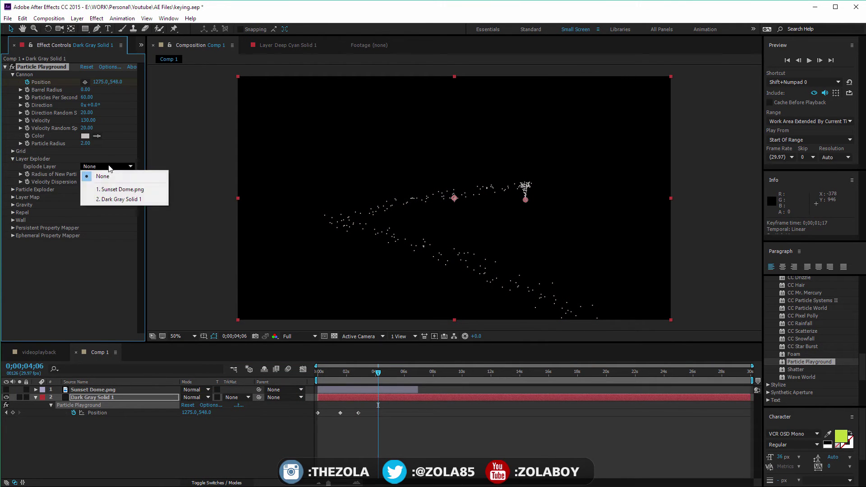
{"action": "left_click", "coordinate": [120, 150]}
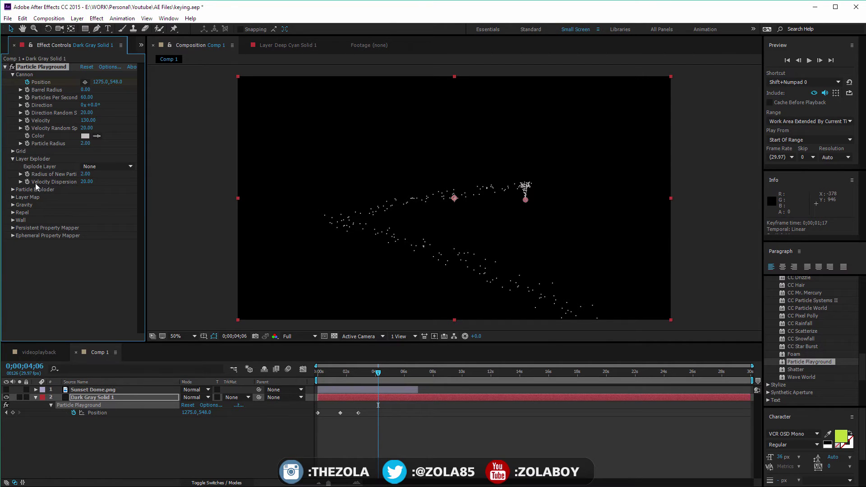
{"action": "left_click", "coordinate": [13, 190]}
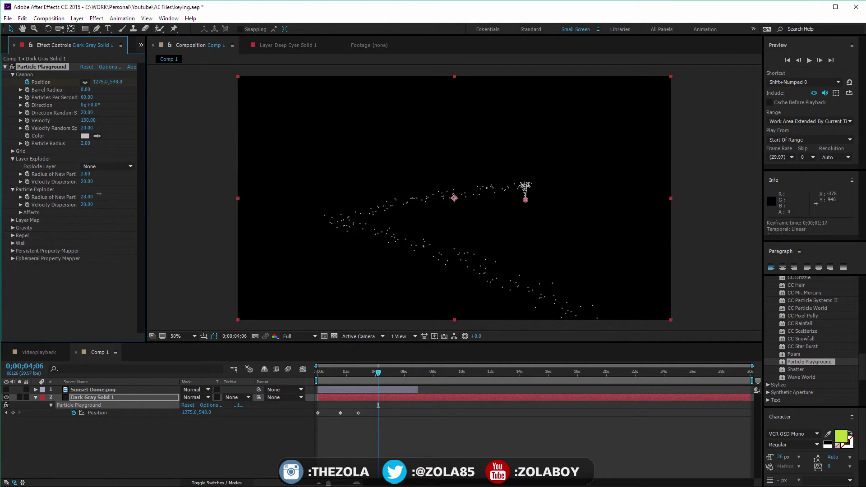
{"action": "left_click", "coordinate": [13, 159]}
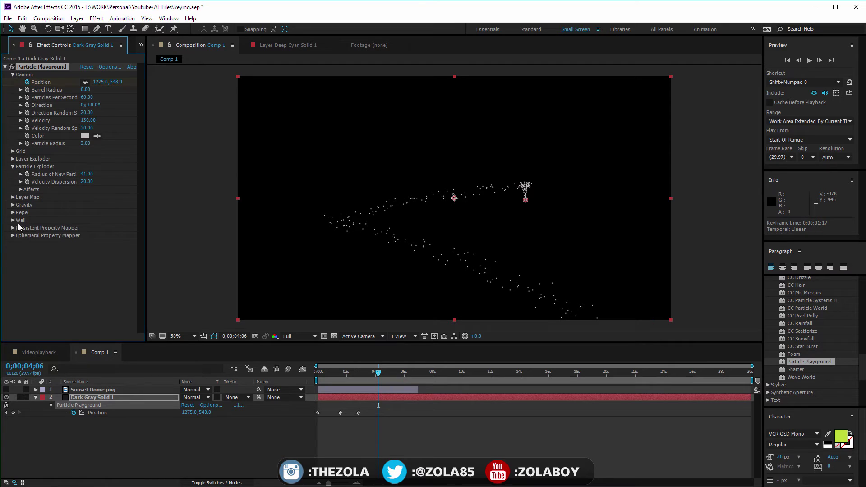
Set Particle Playground's Gravity Force to -15 and scrub through the particle motion
{"action": "left_click", "coordinate": [13, 206]}
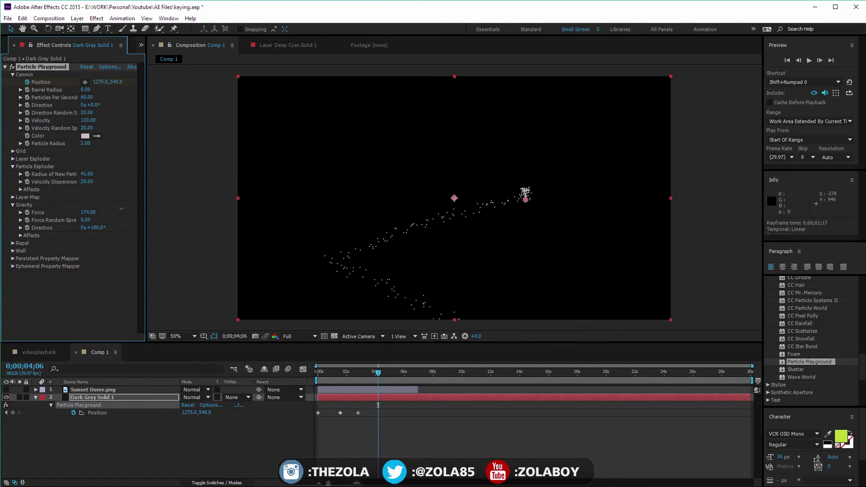
{"action": "left_click_drag", "start_coordinate": [95, 211], "coordinate": [36, 218]}
{"action": "left_click_drag", "start_coordinate": [325, 373], "coordinate": [382, 372]}
{"action": "left_click", "coordinate": [347, 371]}
Examine Particle Playground's Wall boundary options and its Repel and Repeller settings
{"action": "left_click", "coordinate": [13, 251]}
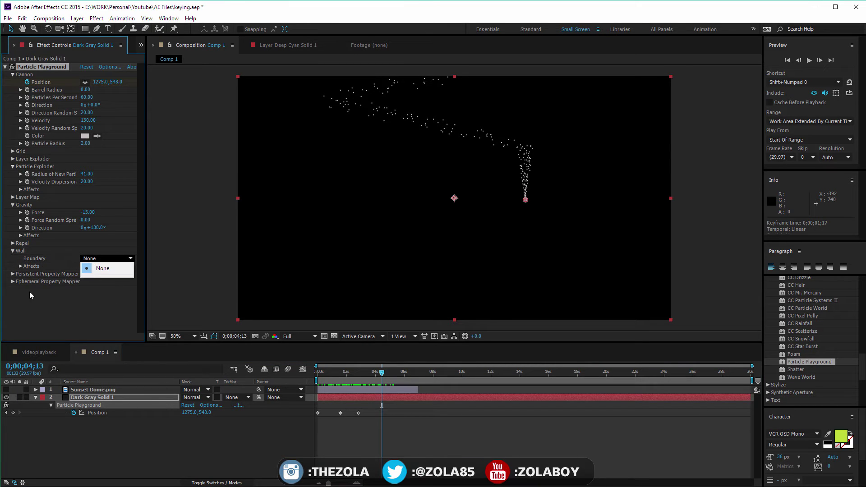
{"action": "left_click", "coordinate": [23, 270]}
{"action": "left_click", "coordinate": [20, 266]}
{"action": "left_click", "coordinate": [13, 251]}
{"action": "left_click", "coordinate": [13, 243]}
{"action": "left_click", "coordinate": [21, 267]}
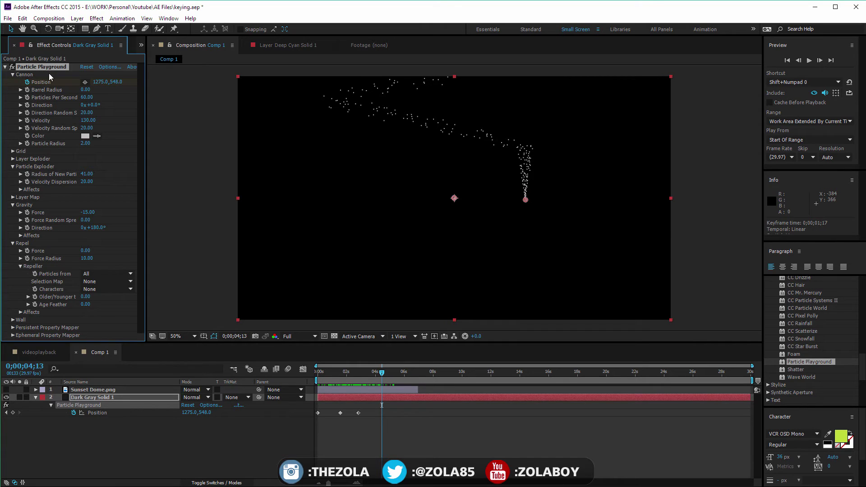
Remove Particle Playground from Dark Gray Solid 1 and return to the start of the composition
{"action": "key", "text": "Delete"}
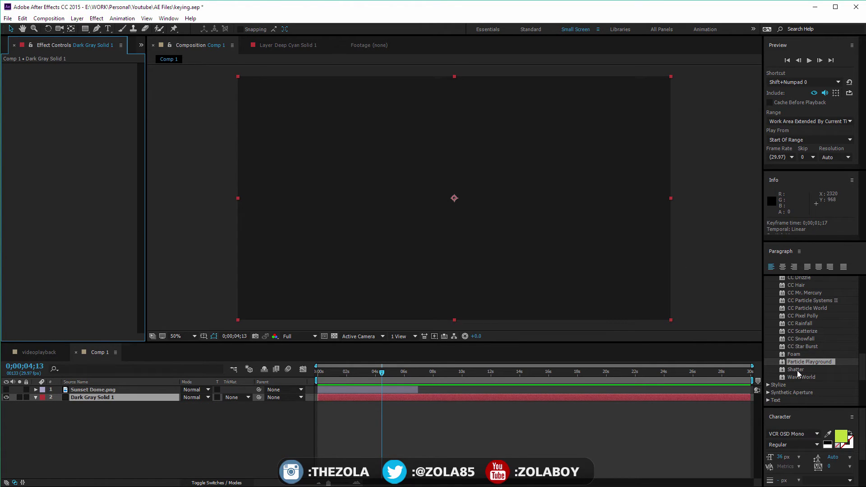
{"action": "left_click", "coordinate": [798, 371]}
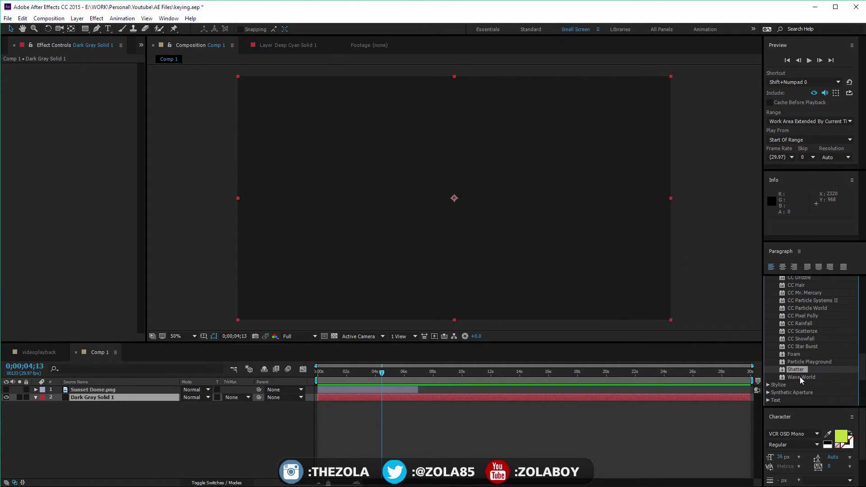
{"action": "mouse_move", "coordinate": [797, 375]}
{"action": "left_mouse_down"}
{"action": "mouse_move", "coordinate": [325, 413]}
{"action": "mouse_move", "coordinate": [801, 369]}
{"action": "left_mouse_up"}
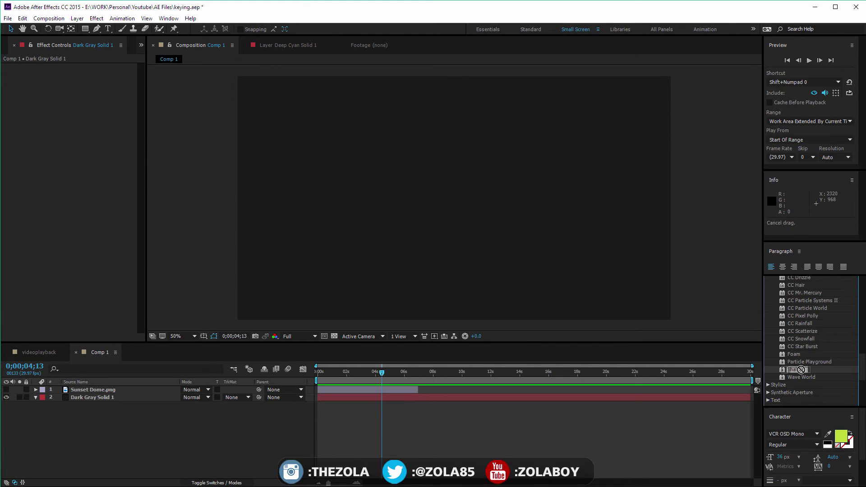
{"action": "left_click_drag", "start_coordinate": [337, 374], "coordinate": [322, 380]}
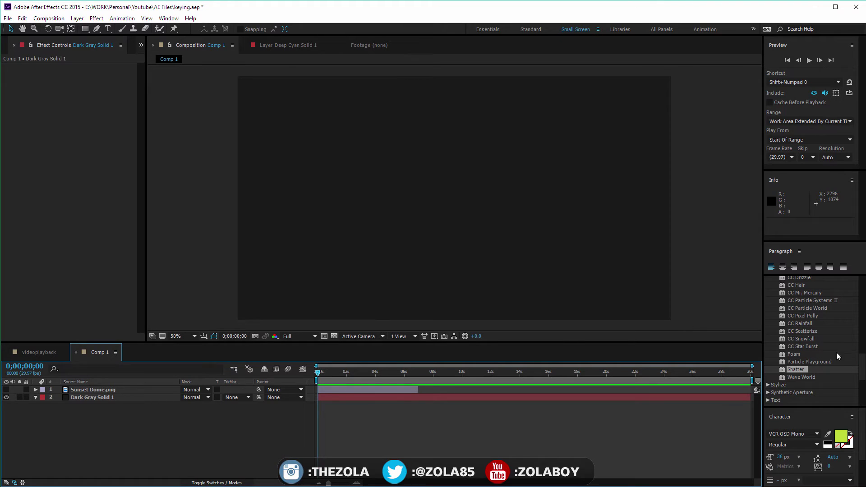
Apply CC Pixel Polly to Dark Gray Solid 1 and preview the shattering from the start
{"action": "left_click_drag", "start_coordinate": [816, 318], "coordinate": [358, 373]}
{"action": "left_click", "coordinate": [356, 377]}
{"action": "key", "text": "alt+Home"}
{"action": "key", "text": "space"}
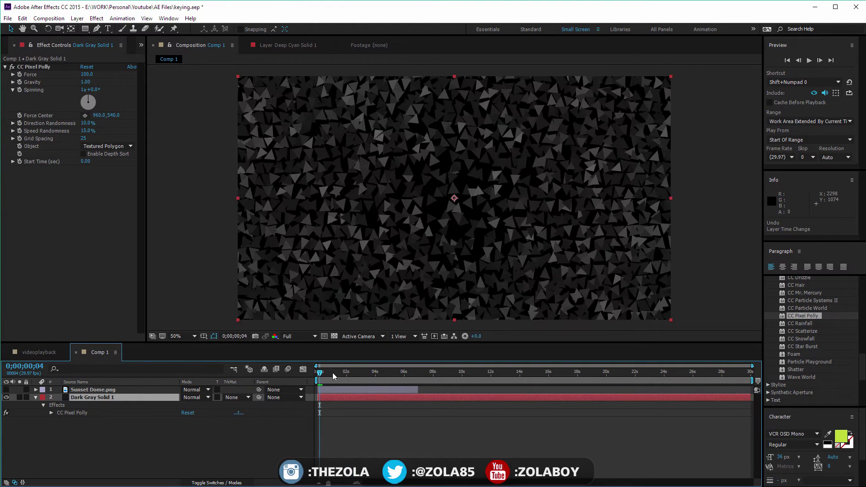
Set CC Pixel Polly's Start Time to 2.00 seconds and check the shattering just after two seconds
{"action": "left_click_drag", "start_coordinate": [86, 161], "coordinate": [92, 162]}
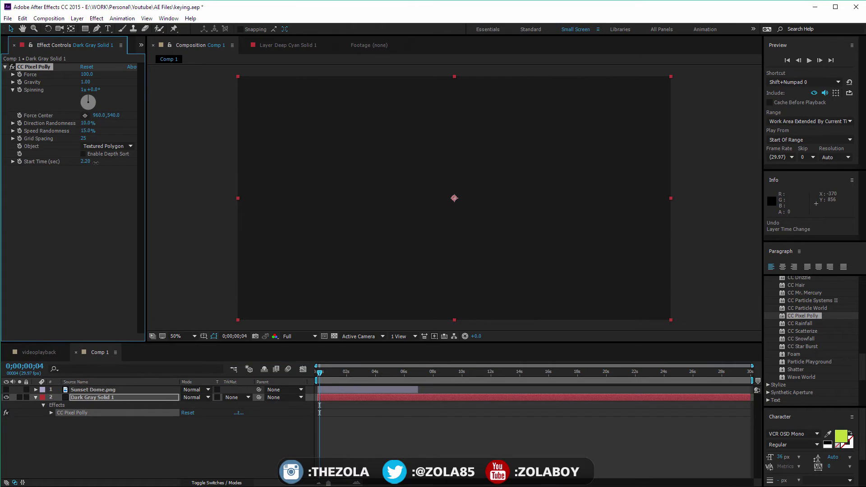
{"action": "left_click_drag", "start_coordinate": [323, 376], "coordinate": [348, 375]}
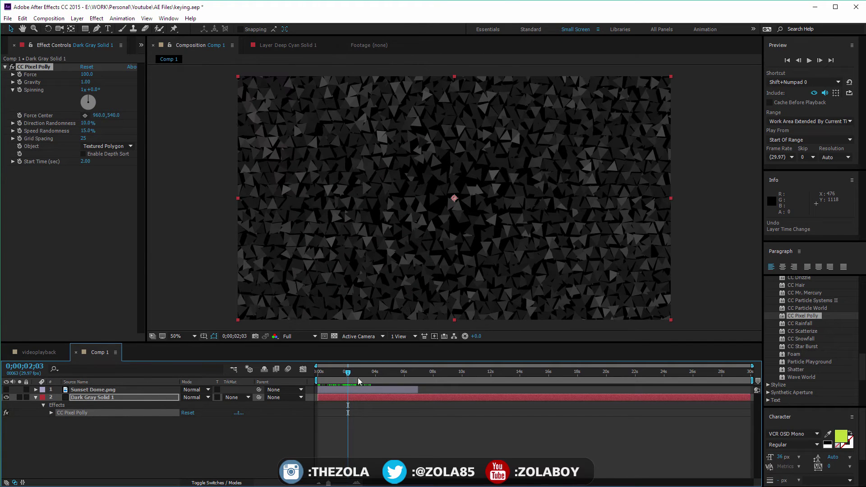
{"action": "left_click", "coordinate": [90, 143]}
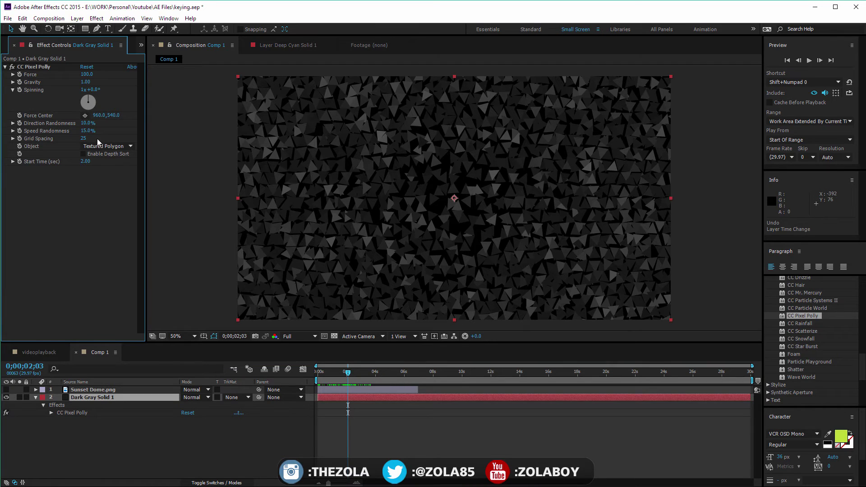
Set CC Pixel Polly's Grid Spacing to 37 and its Speed Randomness to 37%
{"action": "left_click_drag", "start_coordinate": [83, 138], "coordinate": [91, 145]}
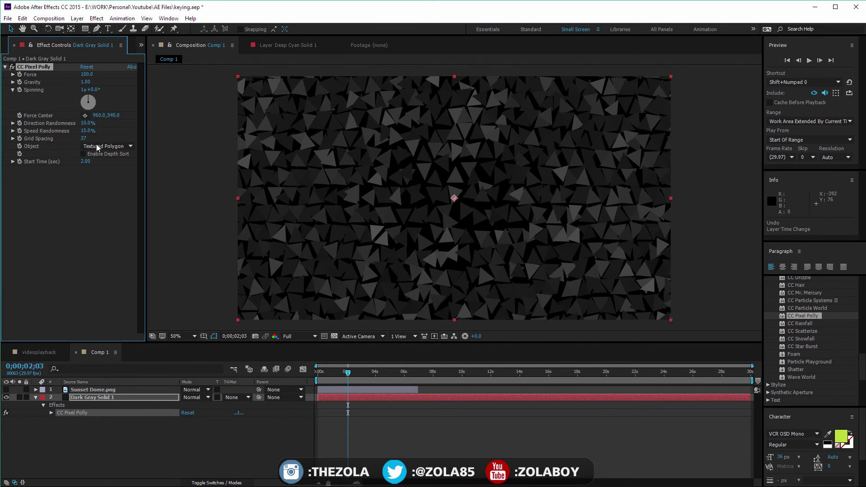
{"action": "left_click", "coordinate": [13, 161]}
{"action": "left_click_drag", "start_coordinate": [87, 135], "coordinate": [46, 136]}
{"action": "left_click_drag", "start_coordinate": [174, 138], "coordinate": [184, 133]}
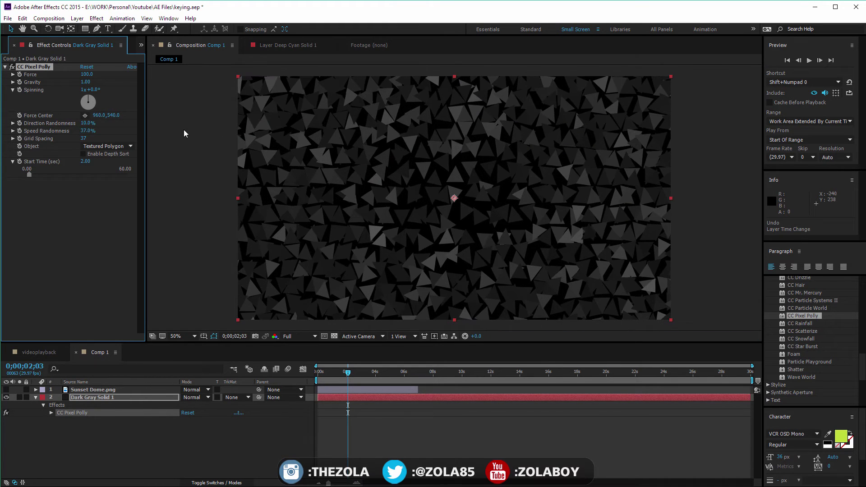
Set CC Pixel Polly's Direction Randomness to 91% and Gravity to -1.63, scrubbing the timeline to check the shattering
{"action": "left_click_drag", "start_coordinate": [88, 123], "coordinate": [188, 193]}
{"action": "left_click_drag", "start_coordinate": [332, 374], "coordinate": [354, 374]}
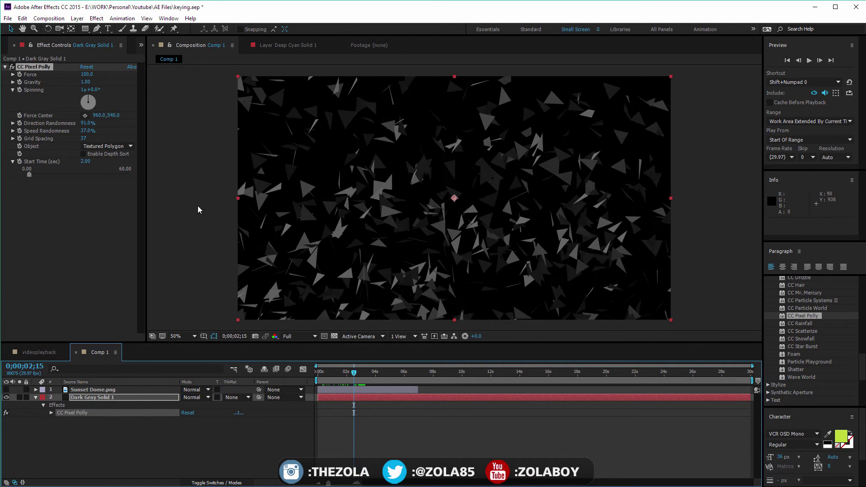
{"action": "left_click_drag", "start_coordinate": [88, 83], "coordinate": [62, 174]}
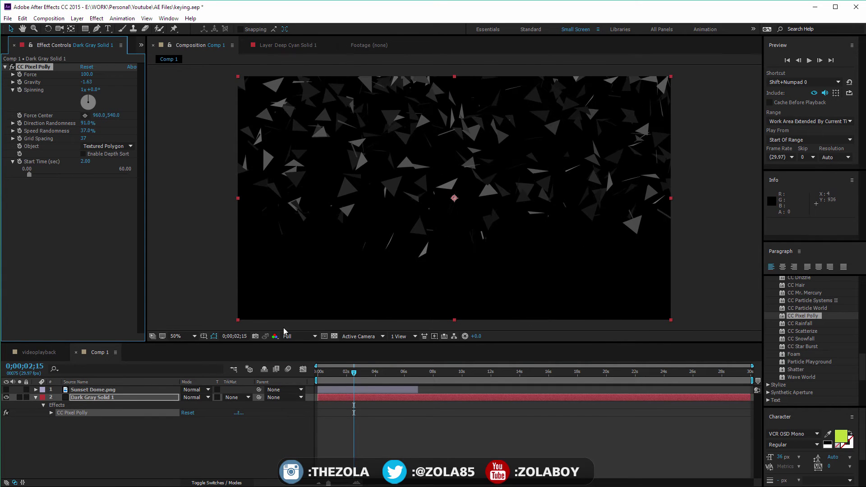
{"action": "left_click", "coordinate": [326, 372]}
{"action": "left_click_drag", "start_coordinate": [340, 374], "coordinate": [348, 379]}
Set CC Pixel Polly's Direction Randomness to 98%, Speed Randomness to 10% and Grid Spacing to 53
{"action": "left_click_drag", "start_coordinate": [85, 141], "coordinate": [81, 123]}
{"action": "left_click", "coordinate": [331, 373]}
{"action": "left_click_drag", "start_coordinate": [337, 376], "coordinate": [352, 379]}
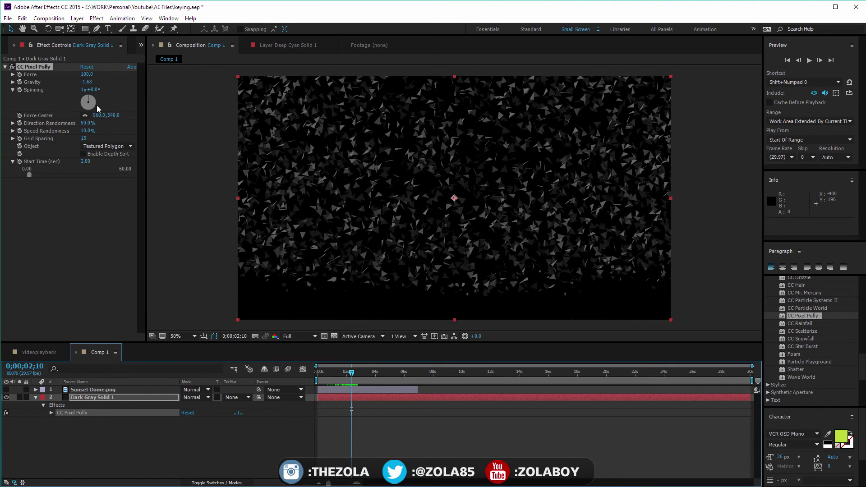
{"action": "left_click_drag", "start_coordinate": [82, 127], "coordinate": [101, 139]}
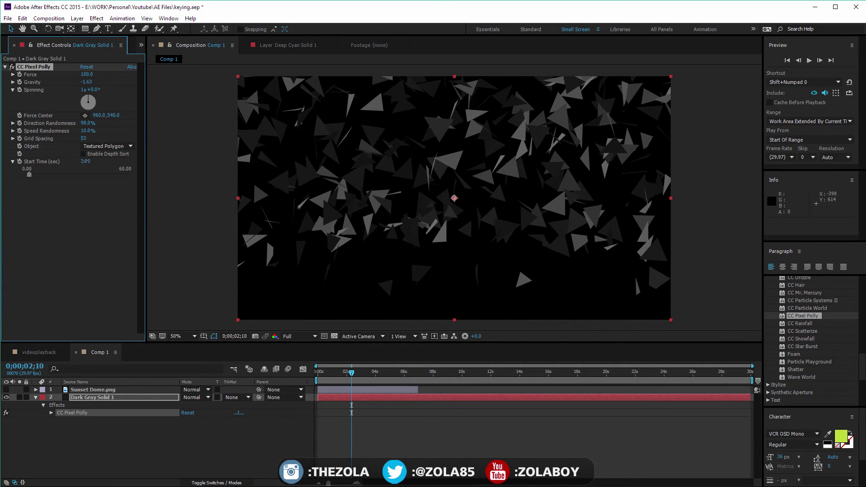
Set CC Pixel Polly's Start Time to 1.00 seconds, enable Depth Sort, and preview the shattering
{"action": "key", "text": "Return"}
{"action": "key", "text": "space"}
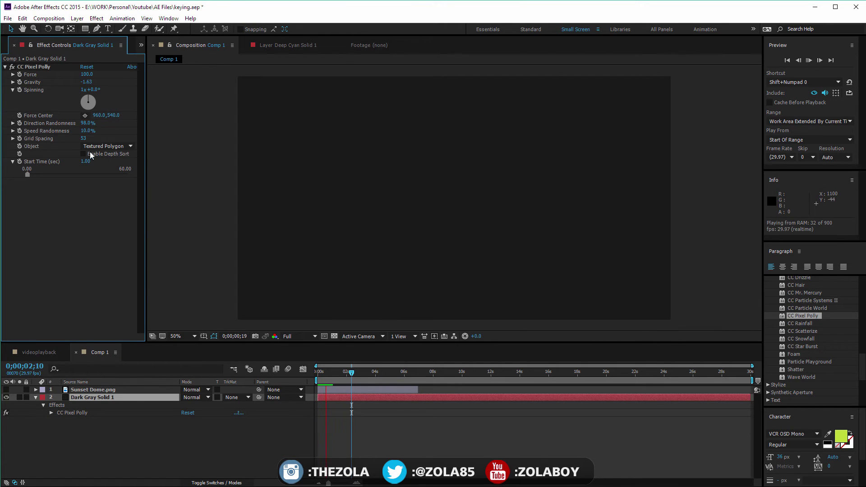
{"action": "left_click", "coordinate": [83, 154]}
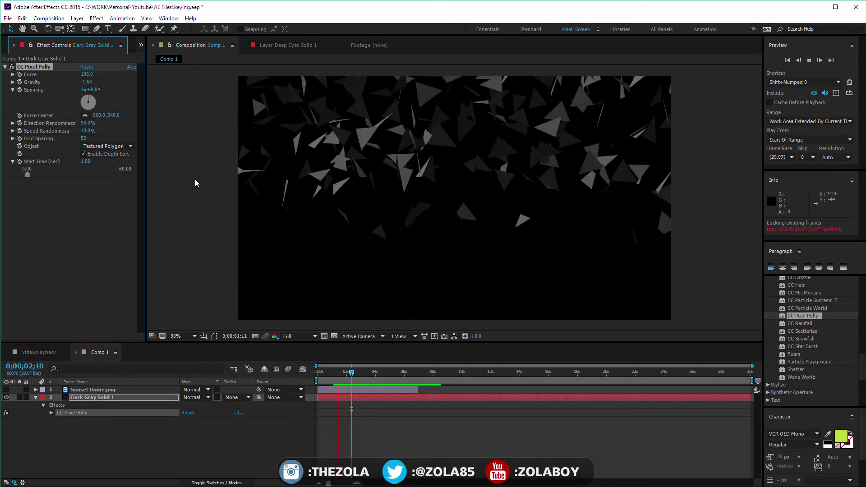
{"action": "left_click_drag", "start_coordinate": [318, 373], "coordinate": [332, 374]}
{"action": "key", "text": "space"}
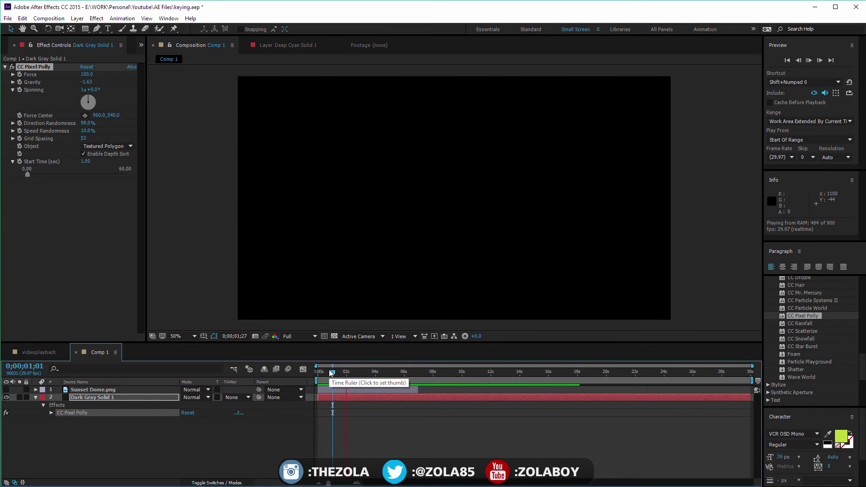
Keyframe CC Pixel Polly's Gravity from -1.84 near the start of the composition to 3.73 at 0;00;01;18
{"action": "key", "text": "space"}
{"action": "key", "text": "space"}
{"action": "left_click_drag", "start_coordinate": [87, 81], "coordinate": [84, 88]}
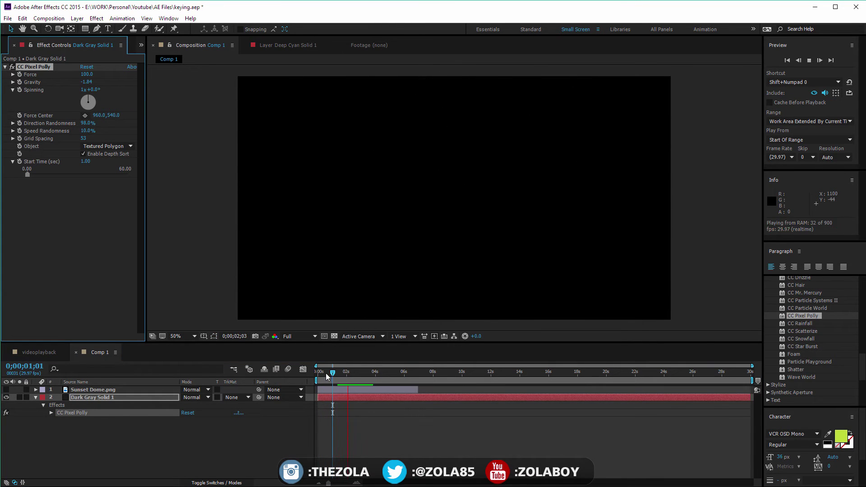
{"action": "left_click", "coordinate": [329, 373]}
{"action": "left_click_drag", "start_coordinate": [324, 374], "coordinate": [341, 373]}
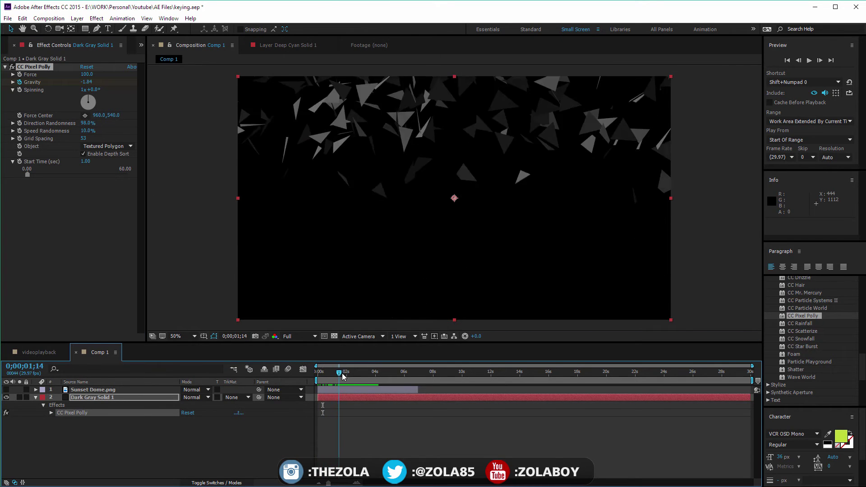
{"action": "left_click_drag", "start_coordinate": [86, 83], "coordinate": [319, 241]}
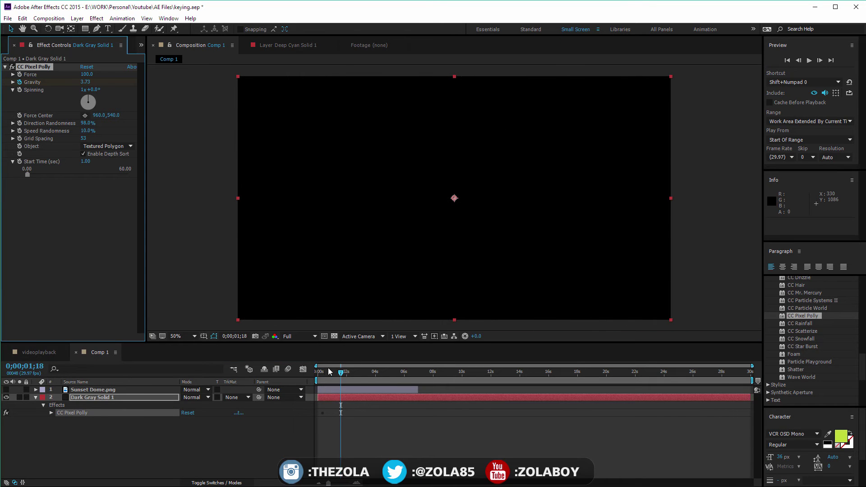
{"action": "left_click", "coordinate": [341, 372]}
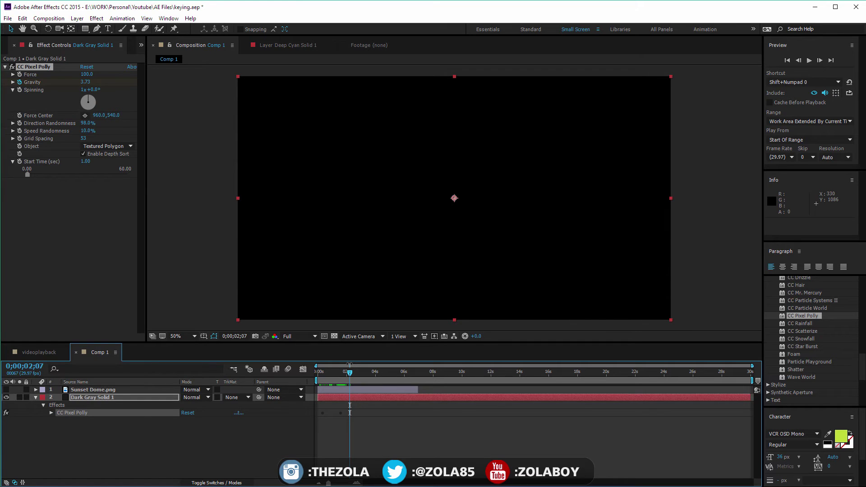
Try the Polygon and Square objects in CC Pixel Polly, settle on Textured Square, and preview the shattering
{"action": "left_click", "coordinate": [106, 146]}
{"action": "mouse_move", "coordinate": [336, 369]}
{"action": "left_mouse_down"}
{"action": "mouse_move", "coordinate": [323, 374]}
{"action": "mouse_move", "coordinate": [334, 374]}
{"action": "left_mouse_up"}
{"action": "left_click", "coordinate": [107, 146]}
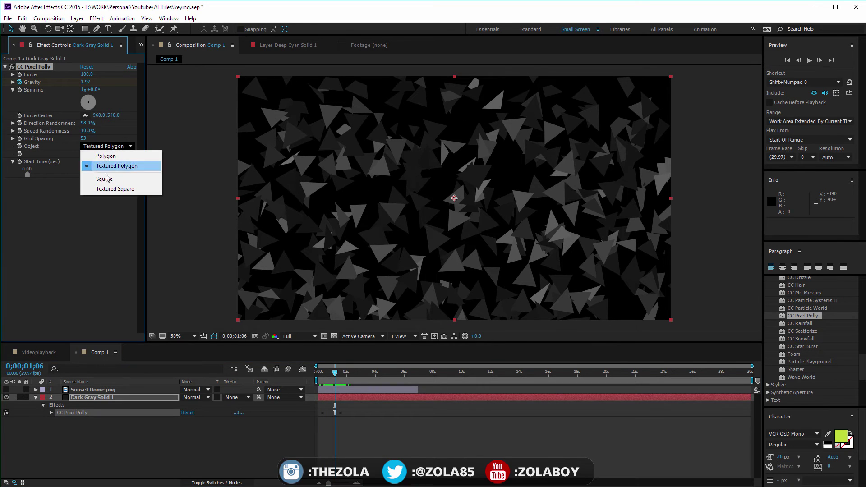
{"action": "left_click", "coordinate": [107, 157]}
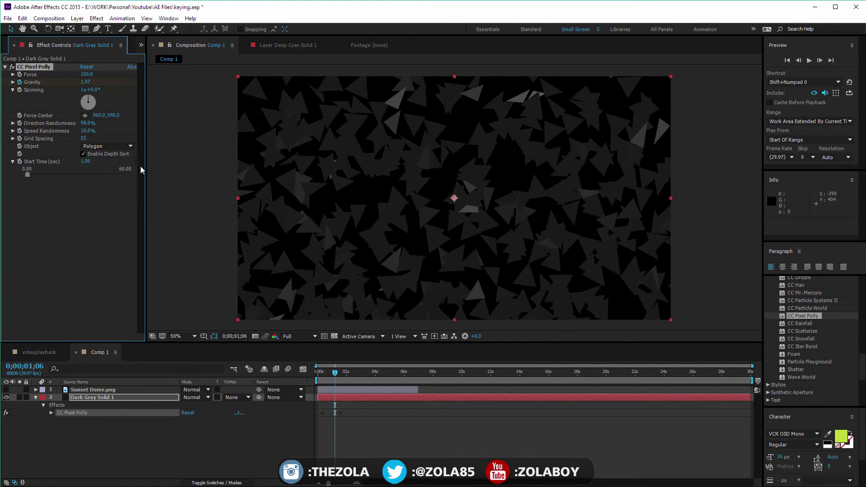
{"action": "left_click", "coordinate": [107, 146]}
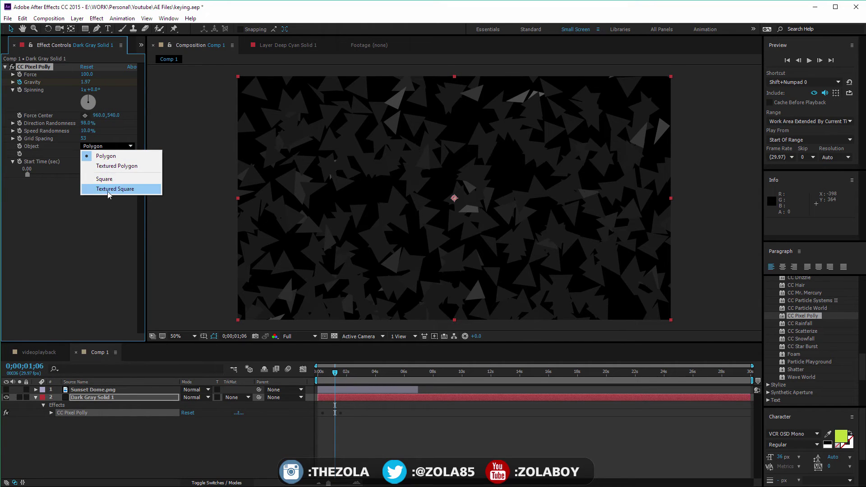
{"action": "left_click", "coordinate": [126, 179]}
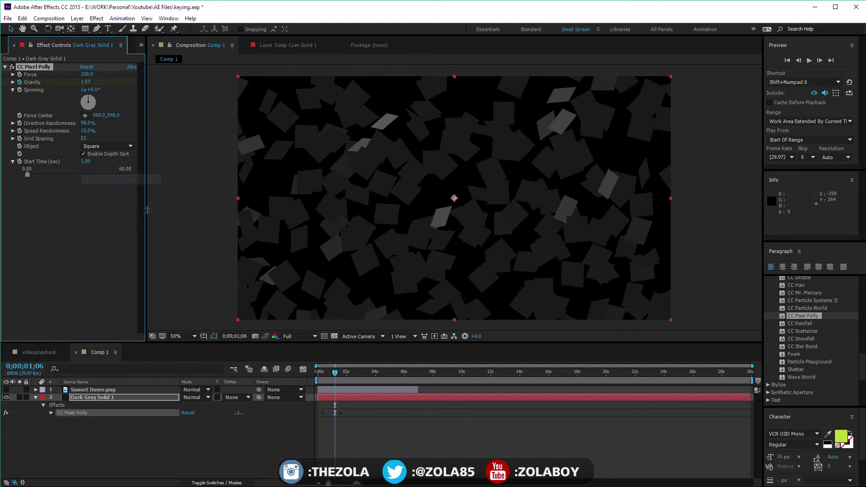
{"action": "left_click", "coordinate": [108, 146]}
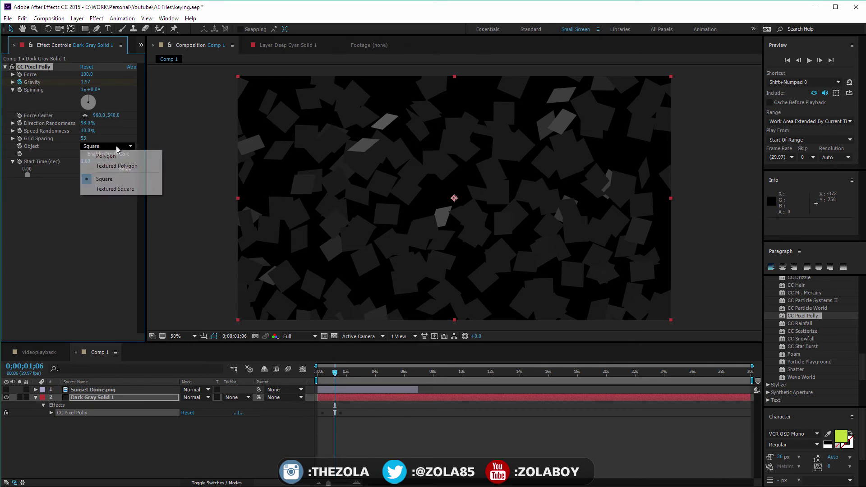
{"action": "left_click", "coordinate": [124, 188]}
{"action": "mouse_move", "coordinate": [328, 375]}
{"action": "left_mouse_down"}
{"action": "mouse_move", "coordinate": [358, 373]}
{"action": "mouse_move", "coordinate": [333, 377]}
{"action": "left_mouse_up"}
{"action": "key", "text": "space"}
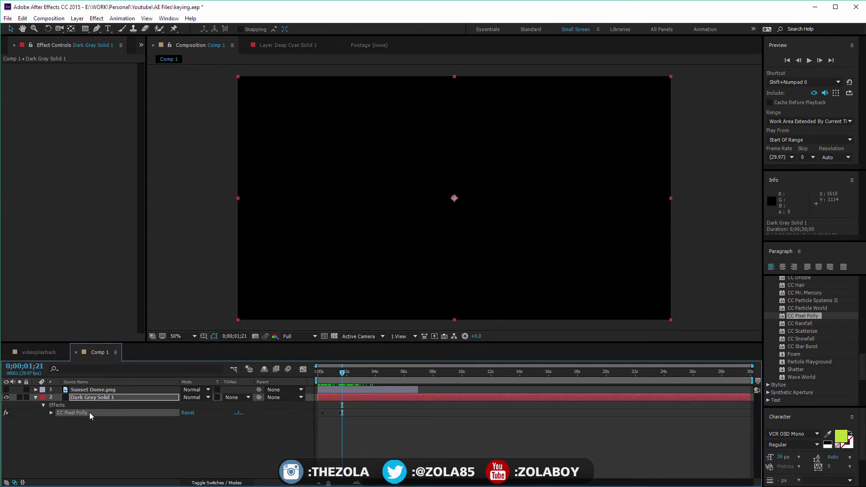
Replace CC Pixel Polly with the Shatter effect on Dark Gray Solid 1 and scrub through its first frames
{"action": "key", "text": "Delete"}
{"action": "left_click_drag", "start_coordinate": [796, 371], "coordinate": [90, 400]}
{"action": "left_click_drag", "start_coordinate": [356, 381], "coordinate": [320, 374]}
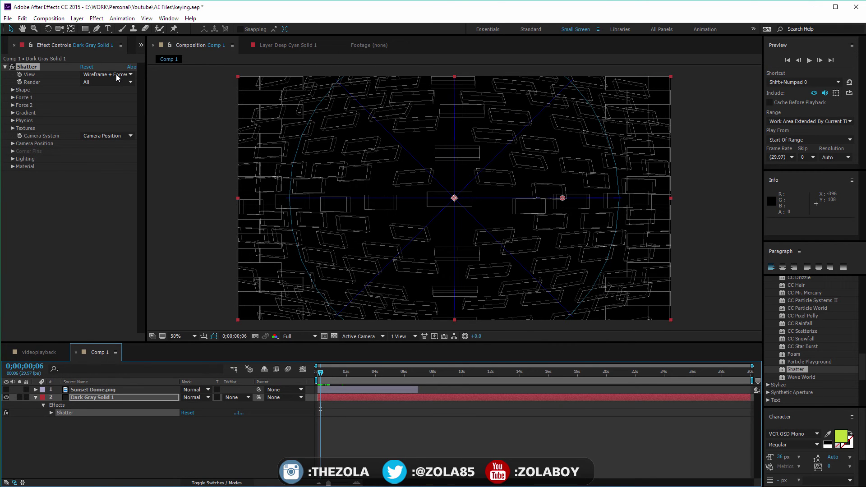
Set Shatter's View to Rendered and show the transparency grid at frame 0;00;00;02
{"action": "left_click", "coordinate": [114, 96]}
{"action": "left_click", "coordinate": [113, 82]}
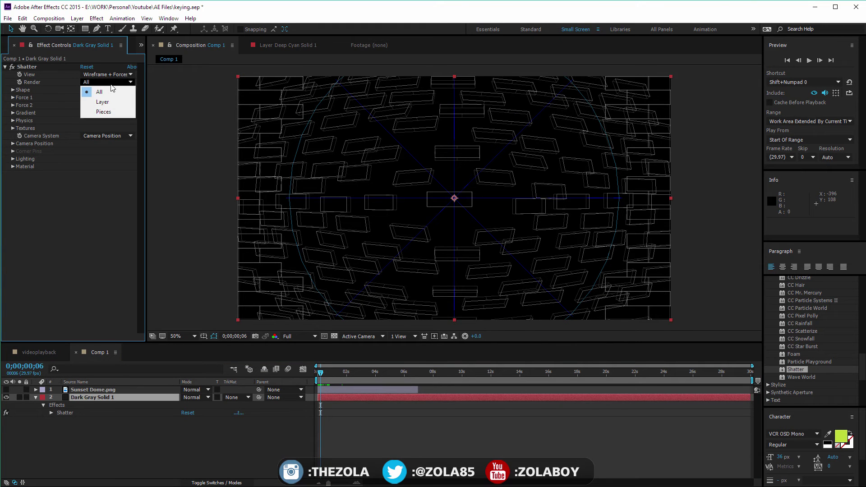
{"action": "left_click", "coordinate": [107, 75]}
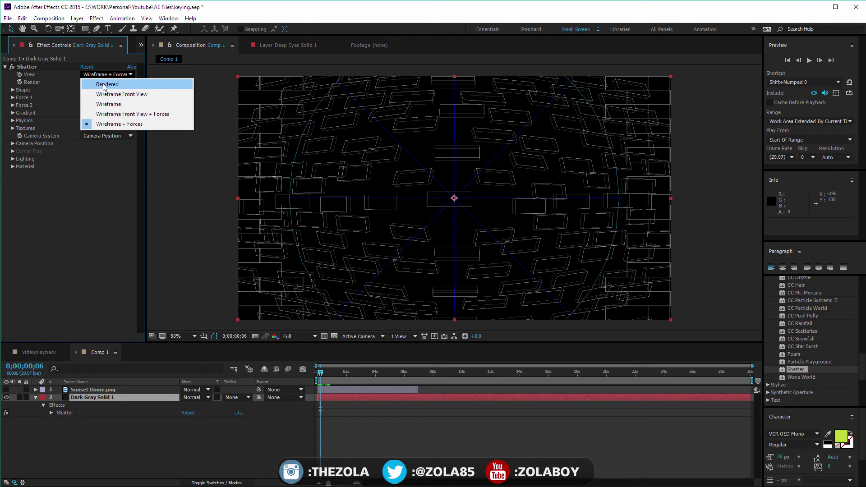
{"action": "left_click", "coordinate": [104, 84]}
{"action": "left_click_drag", "start_coordinate": [324, 375], "coordinate": [319, 373]}
{"action": "left_click", "coordinate": [336, 338]}
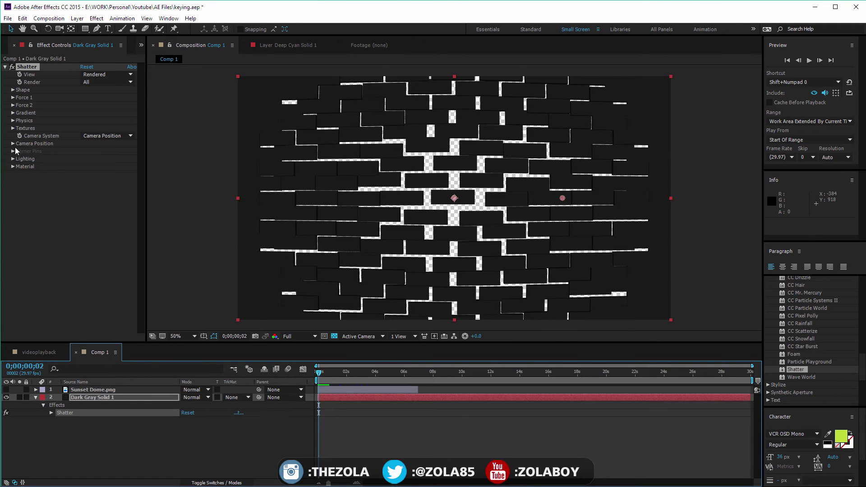
Try the Carpenter's Wheel shatter pattern, then set Shatter's Pattern to Glass
{"action": "left_click", "coordinate": [13, 90]}
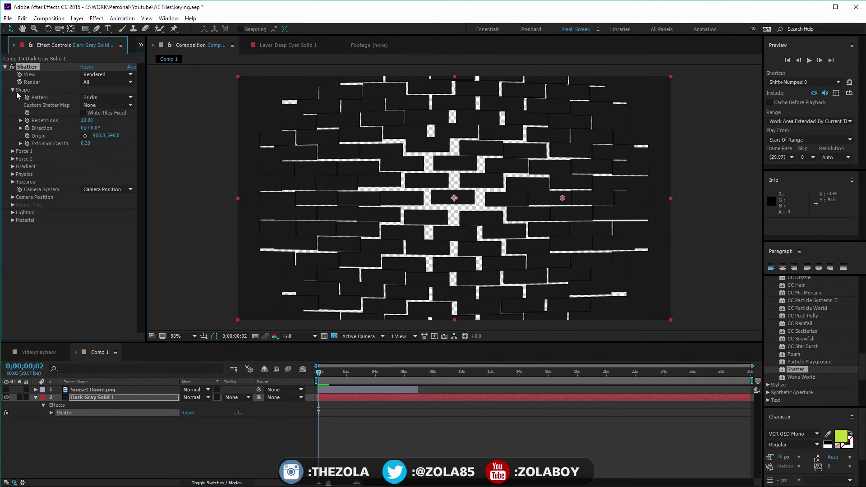
{"action": "left_click", "coordinate": [111, 98]}
{"action": "left_click", "coordinate": [127, 134]}
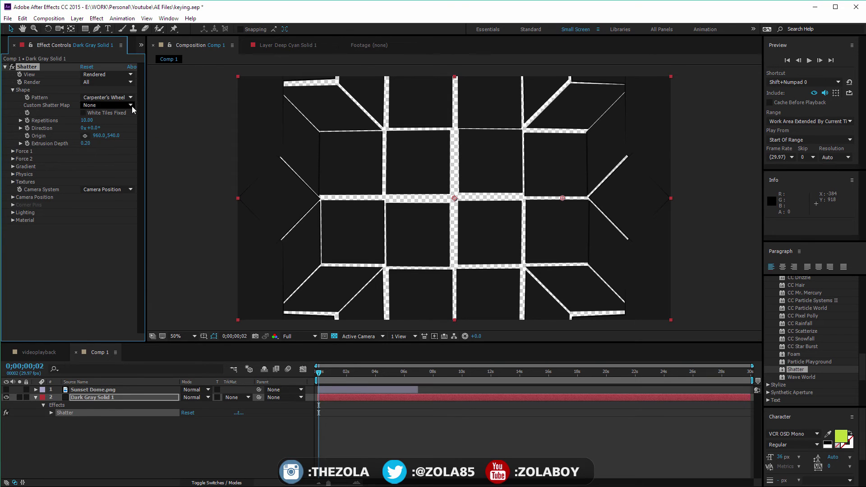
{"action": "left_click", "coordinate": [115, 98]}
{"action": "left_click", "coordinate": [118, 170]}
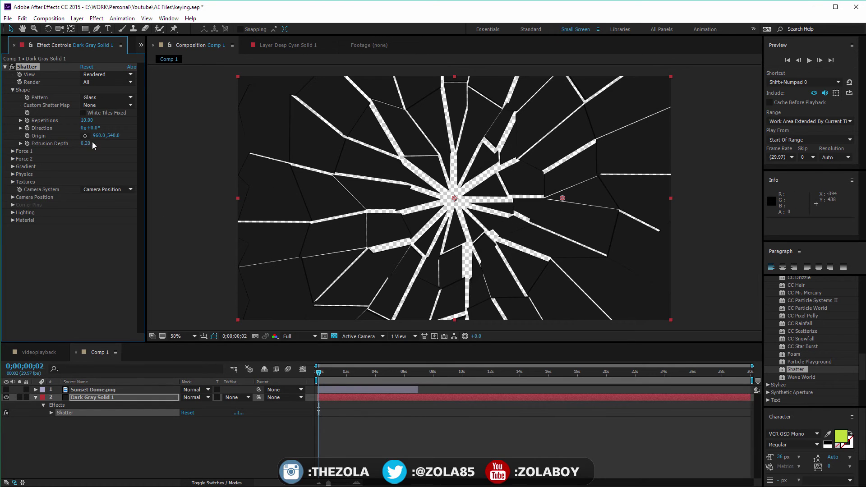
Set Shatter's Repetitions to 42.10, Direction to 34° and Extrusion Depth to 0.91, and turn off the transparency grid
{"action": "left_click_drag", "start_coordinate": [89, 121], "coordinate": [228, 114]}
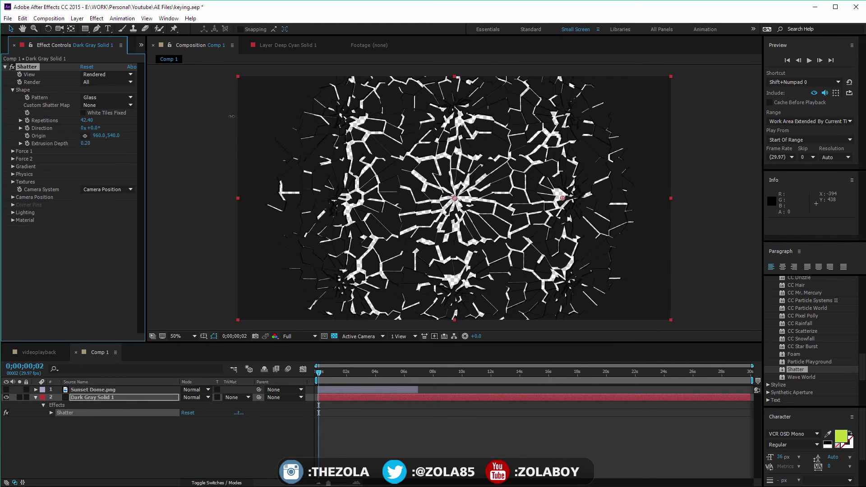
{"action": "left_click_drag", "start_coordinate": [92, 129], "coordinate": [107, 130]}
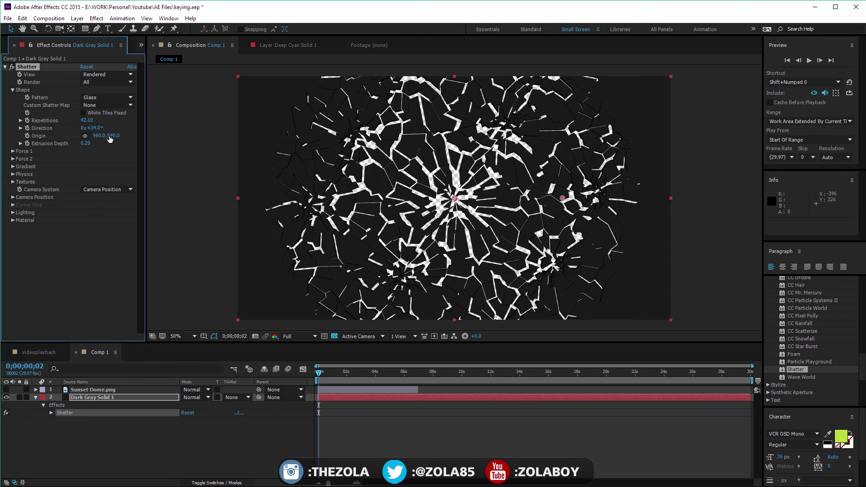
{"action": "left_click_drag", "start_coordinate": [85, 143], "coordinate": [117, 144]}
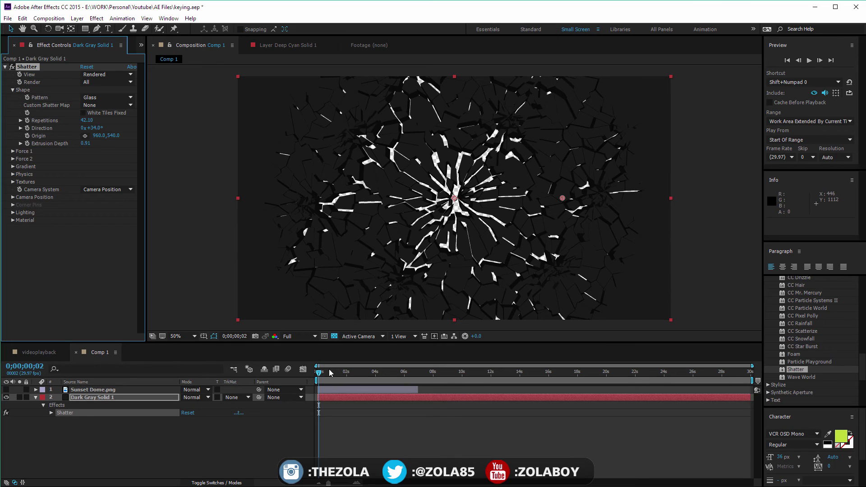
{"action": "left_click_drag", "start_coordinate": [331, 371], "coordinate": [318, 380]}
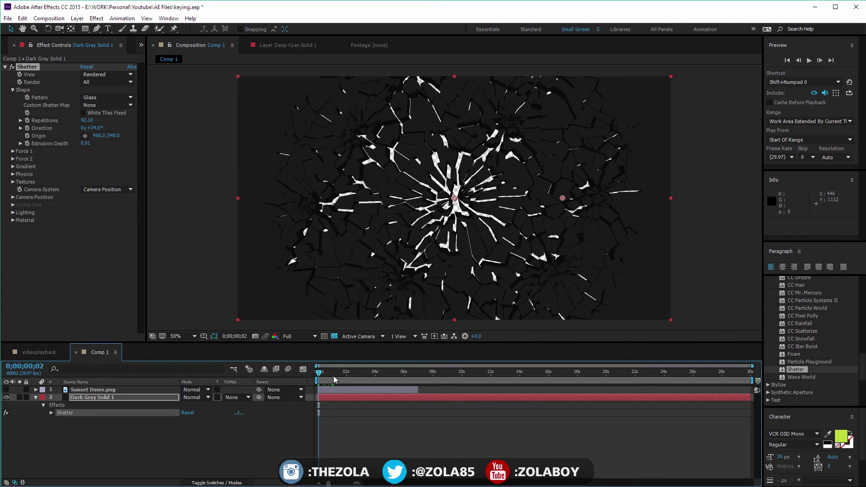
{"action": "left_click", "coordinate": [334, 336]}
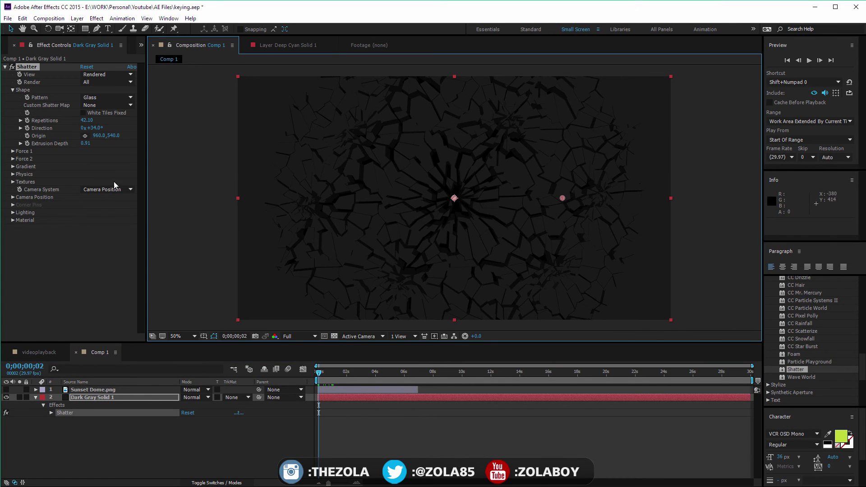
Move Shatter's Force 2 position to 1208, 507, set Force 1's Radius to 0.55, and check the frame at 0;00;00;11
{"action": "left_click", "coordinate": [13, 151]}
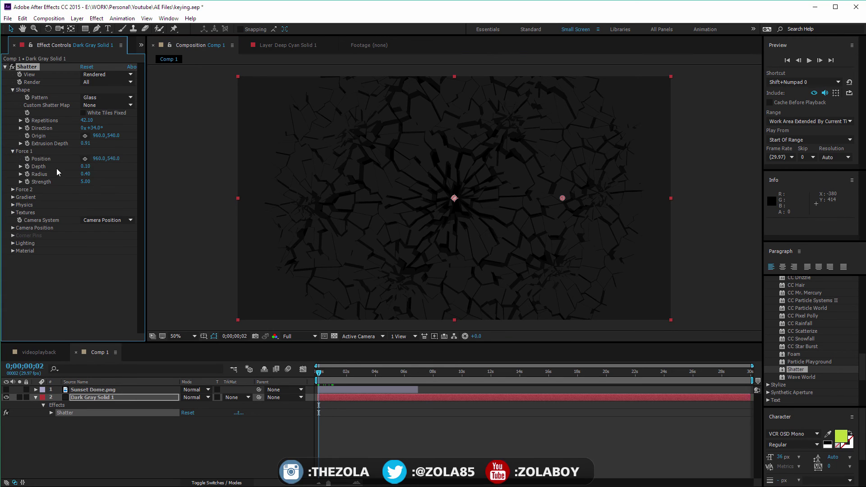
{"action": "left_click", "coordinate": [13, 189]}
{"action": "left_click_drag", "start_coordinate": [152, 190], "coordinate": [198, 197]}
{"action": "left_click_drag", "start_coordinate": [561, 211], "coordinate": [510, 191]}
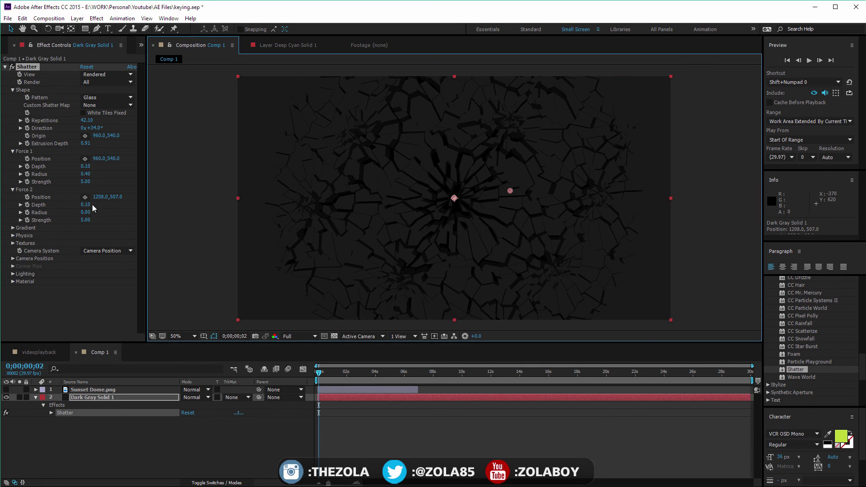
{"action": "left_click_drag", "start_coordinate": [88, 177], "coordinate": [91, 174]}
{"action": "mouse_move", "coordinate": [318, 375]}
{"action": "left_mouse_down"}
{"action": "mouse_move", "coordinate": [341, 378]}
{"action": "mouse_move", "coordinate": [323, 378]}
{"action": "left_mouse_up"}
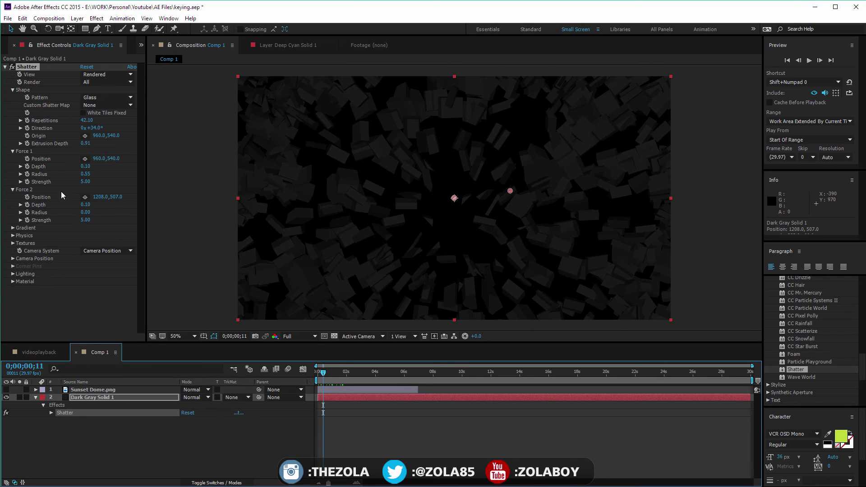
Try a Gravity of 0.00 in Shatter's Physics settings, undo it, and set Viscosity to 0.27
{"action": "left_click", "coordinate": [14, 236]}
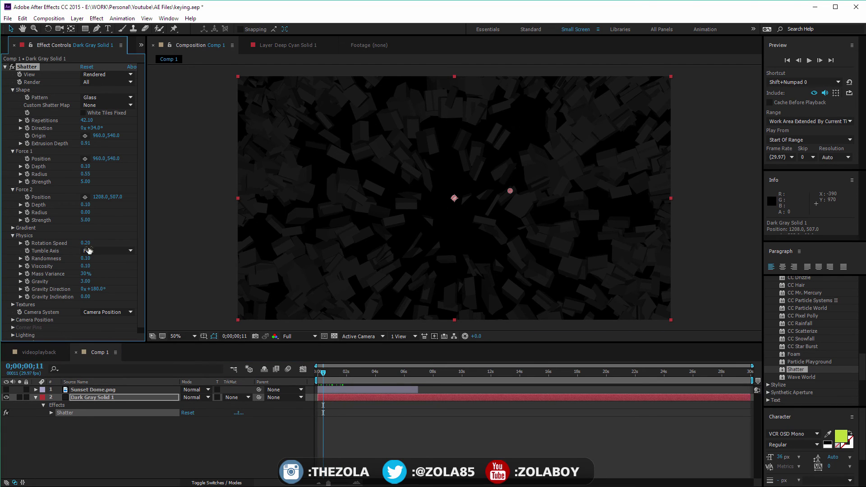
{"action": "left_click_drag", "start_coordinate": [92, 283], "coordinate": [70, 291]}
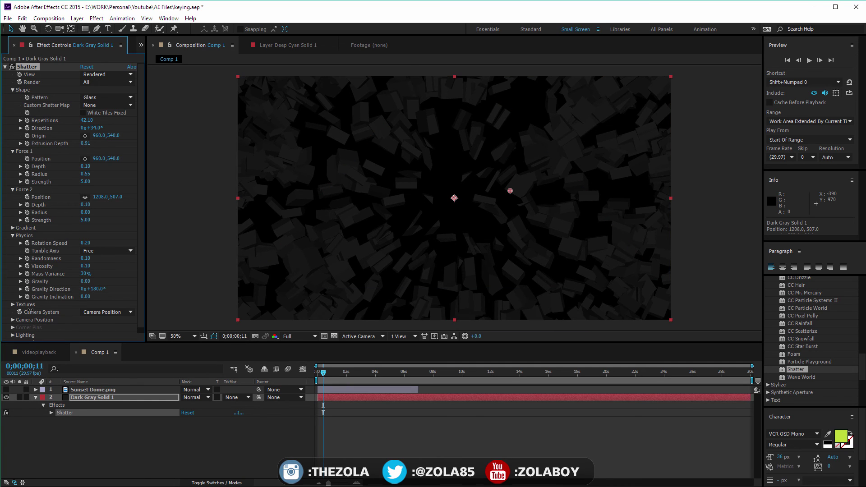
{"action": "key", "text": "ctrl+z"}
{"action": "key", "text": "ctrl+z"}
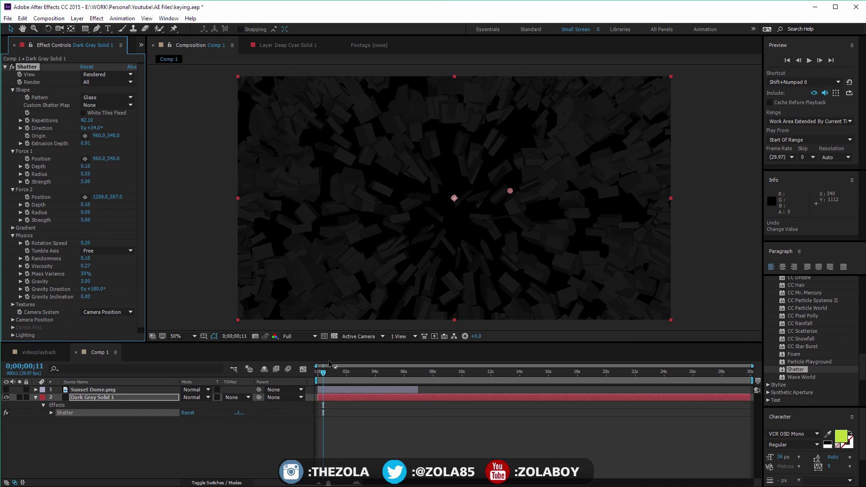
Check the shattered pieces around 0;00;02;03 and review the Tumble Axis options without changing the axis
{"action": "key", "text": "space"}
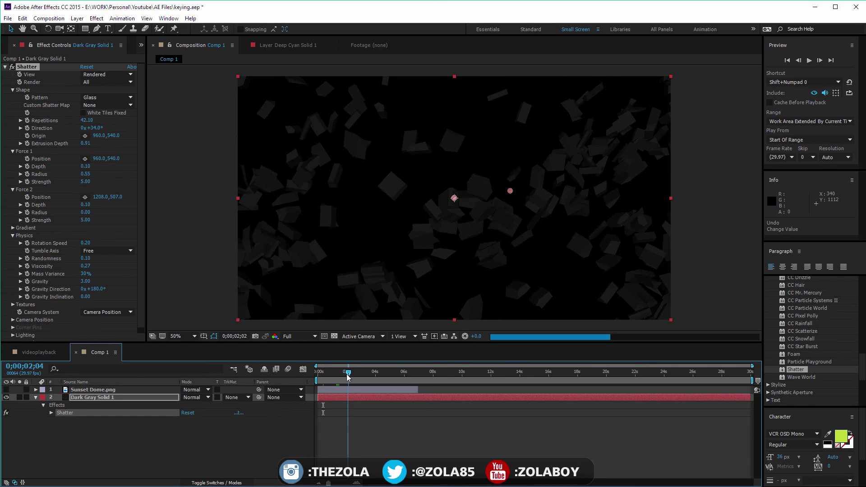
{"action": "left_click", "coordinate": [101, 251]}
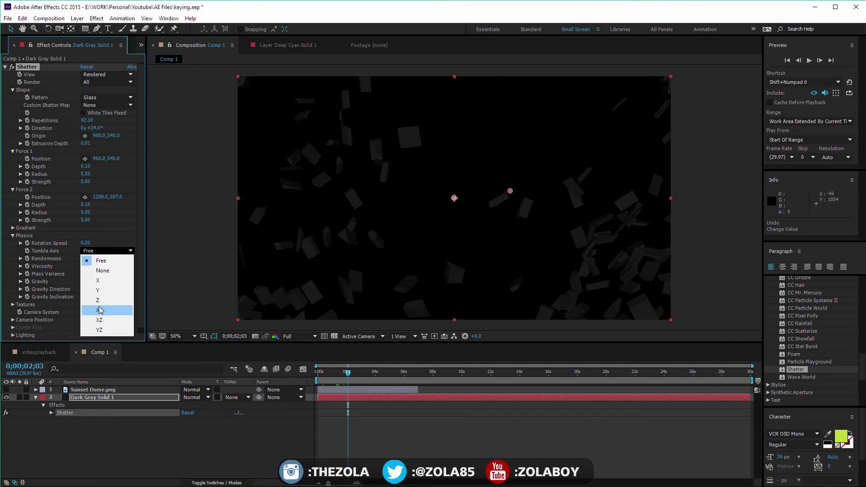
{"action": "left_click", "coordinate": [122, 237]}
Set the Light Intensity in Shatter's Lighting settings to 2.70
{"action": "scroll", "coordinate": [142, 239], "scroll_direction": "down", "scroll_amount": 1}
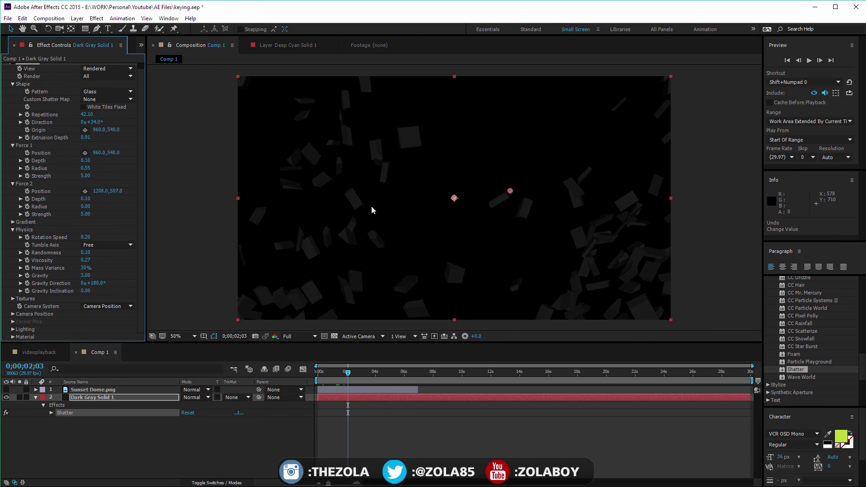
{"action": "left_click", "coordinate": [13, 337]}
{"action": "left_click", "coordinate": [13, 307]}
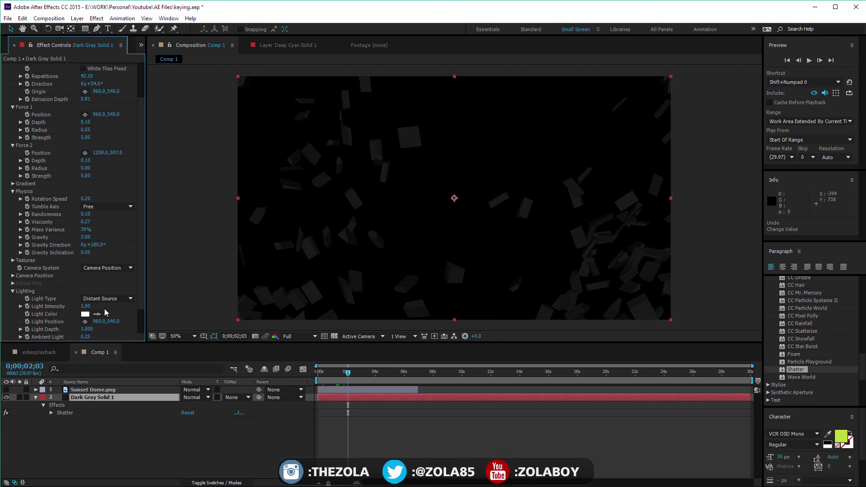
{"action": "left_click_drag", "start_coordinate": [84, 312], "coordinate": [195, 304]}
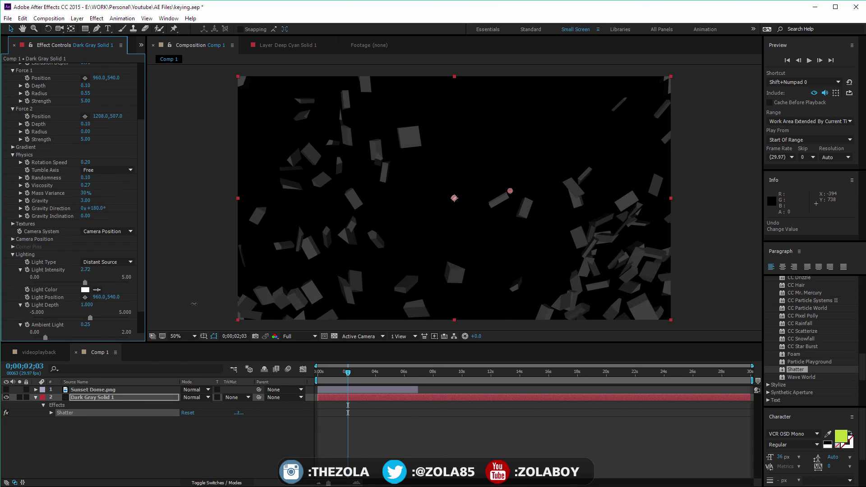
Set Shatter's Diffuse Reflection to 0.53, Specular Reflection to 0.090 and Highlight Sharpness to 8.00, and check the frame at 0;00;01;21
{"action": "scroll", "coordinate": [104, 312], "scroll_direction": "down", "scroll_amount": 3}
{"action": "left_click_drag", "start_coordinate": [84, 321], "coordinate": [99, 331]}
{"action": "mouse_move", "coordinate": [319, 373]}
{"action": "left_mouse_down"}
{"action": "mouse_move", "coordinate": [337, 378]}
{"action": "mouse_move", "coordinate": [317, 378]}
{"action": "left_mouse_up"}
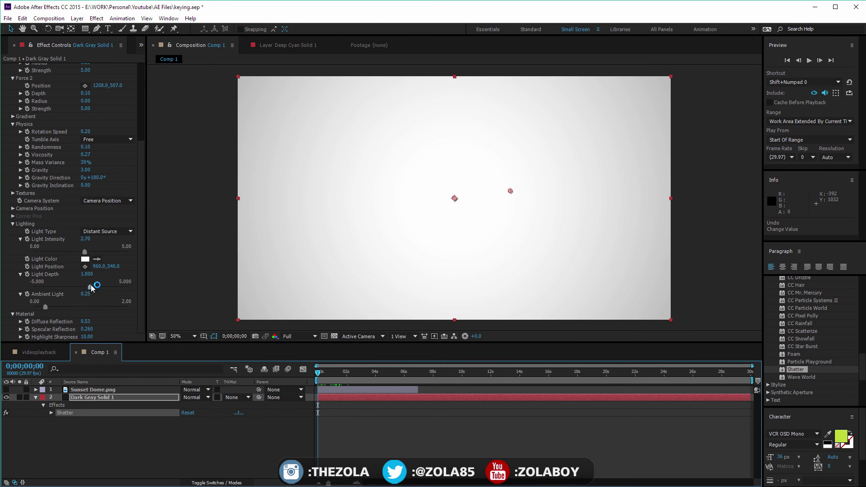
{"action": "left_click_drag", "start_coordinate": [90, 340], "coordinate": [76, 330]}
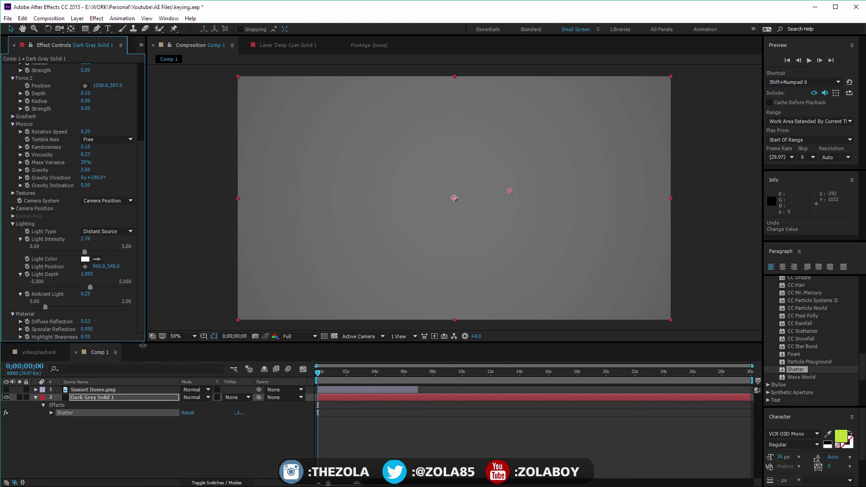
{"action": "key", "text": "space"}
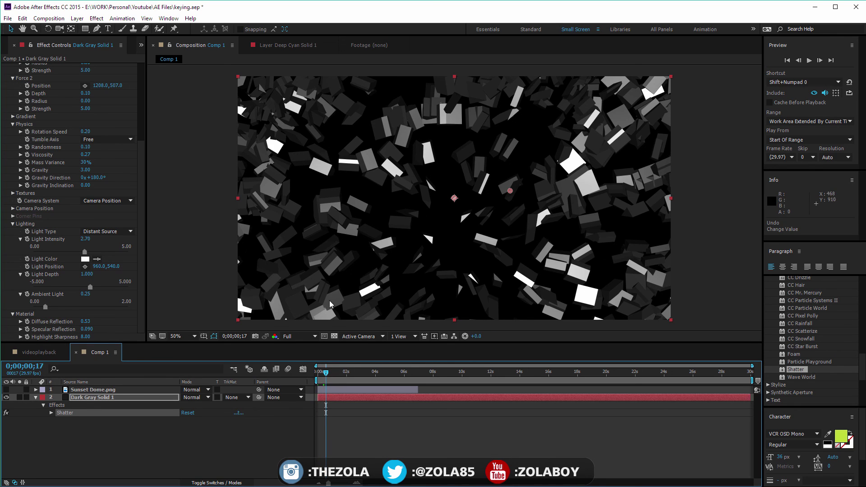
{"action": "left_click", "coordinate": [342, 375]}
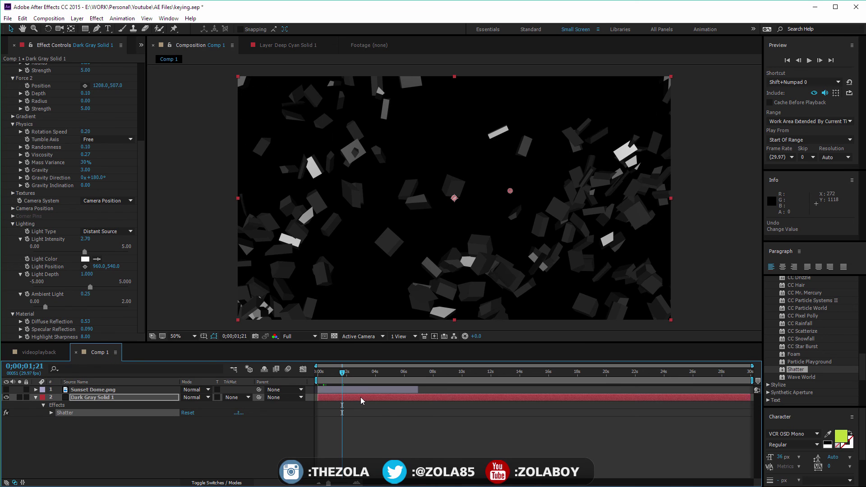
{"action": "scroll", "coordinate": [858, 367], "scroll_direction": "down", "scroll_amount": 5}
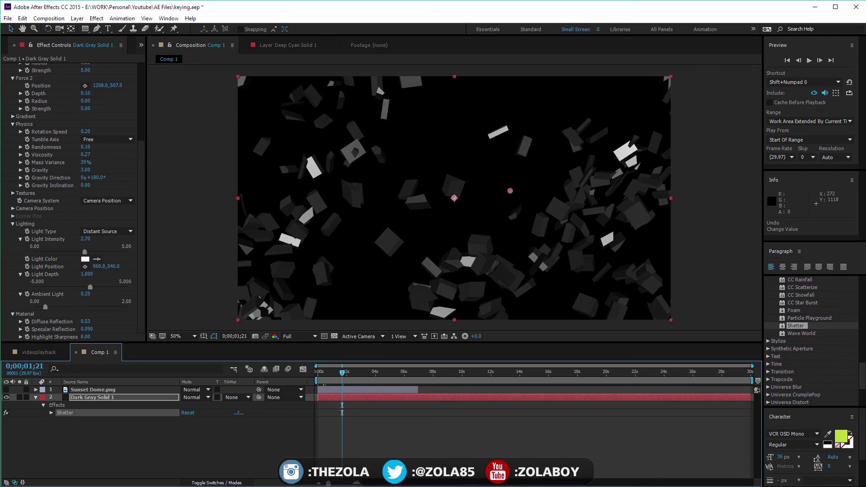
{"action": "scroll", "coordinate": [864, 384], "scroll_direction": "up", "scroll_amount": 1}
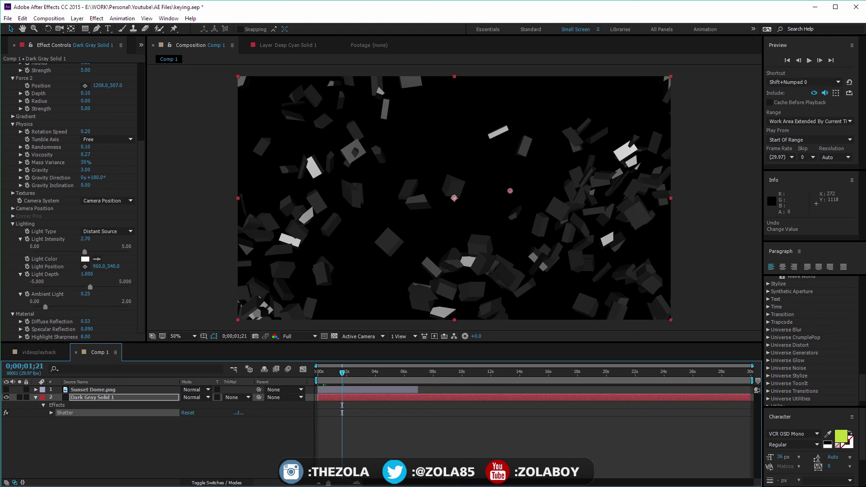
{"action": "left_click_drag", "start_coordinate": [864, 384], "coordinate": [859, 309]}
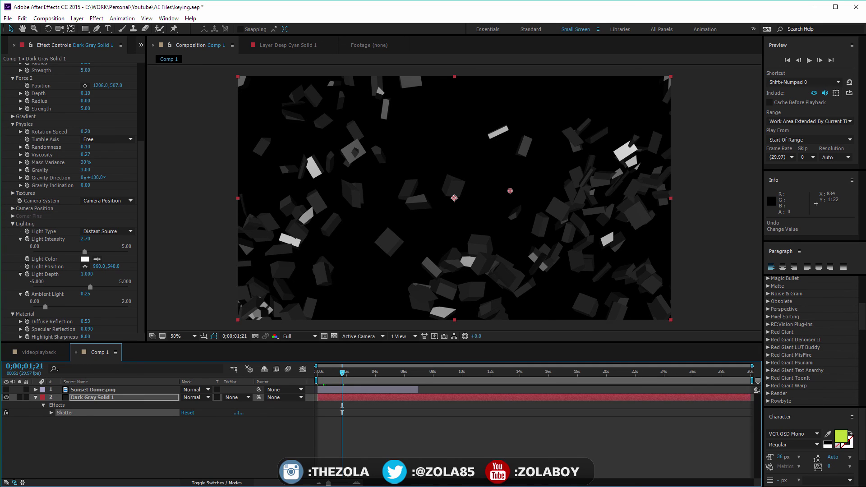